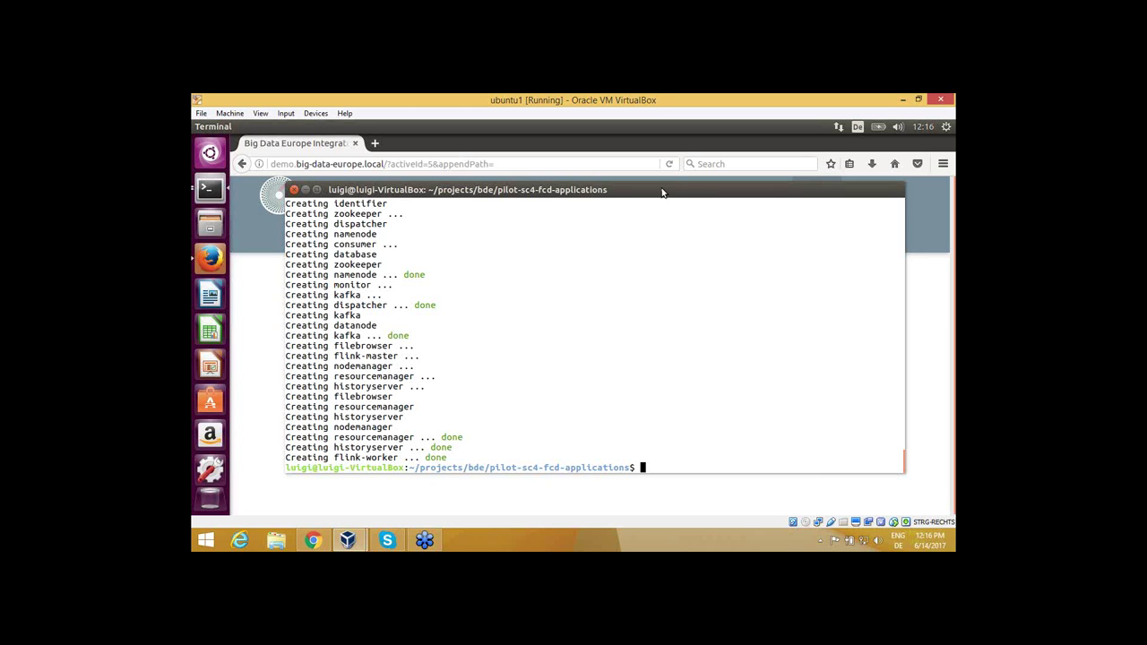
# Switch from the terminal to the Integrator UI in Firefox and check the jobs in the Apache Flink Dashboard overview
pyautogui.moveTo(639, 194); pyautogui.dragTo(622, 211)
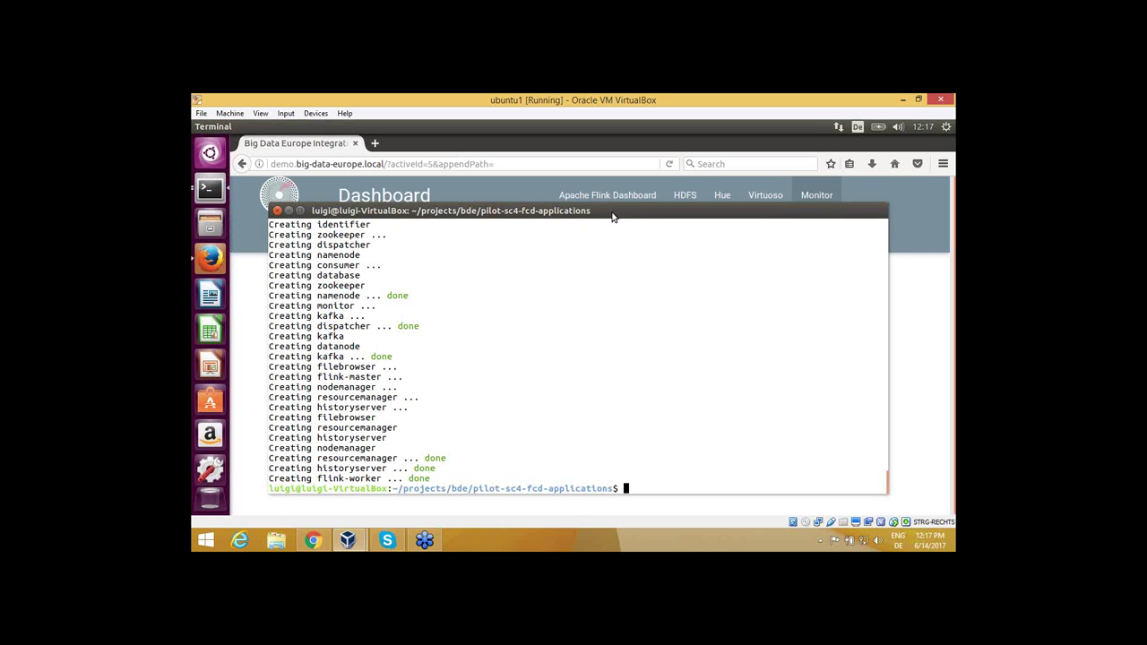
pyautogui.click(242, 328)
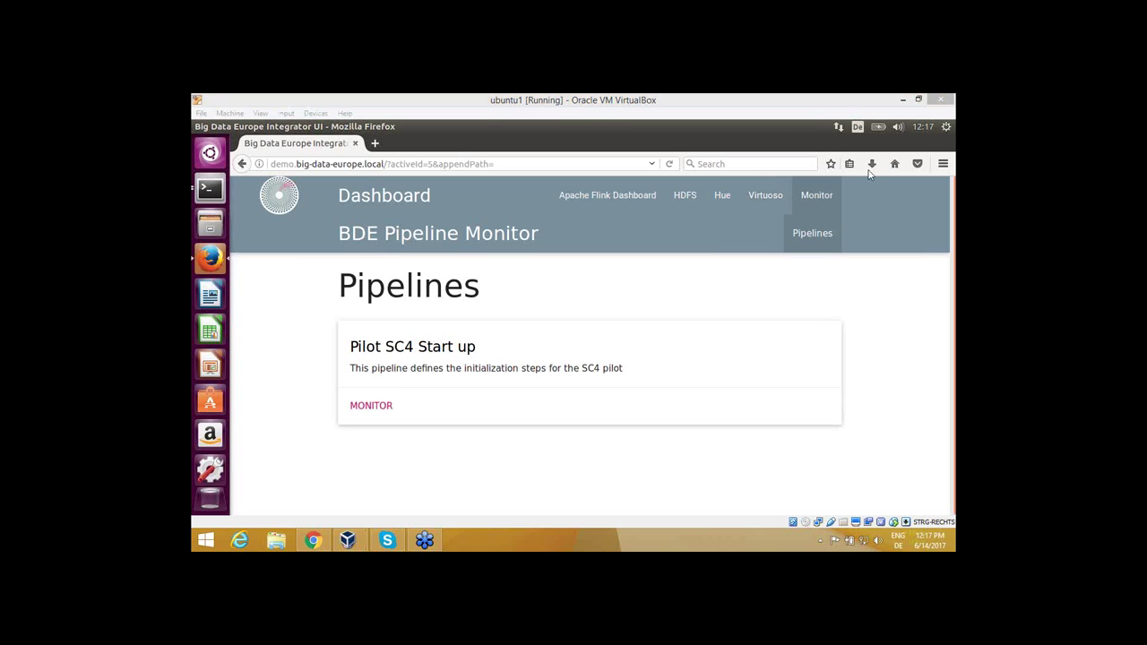
pyautogui.click(638, 314)
pyautogui.click(595, 196)
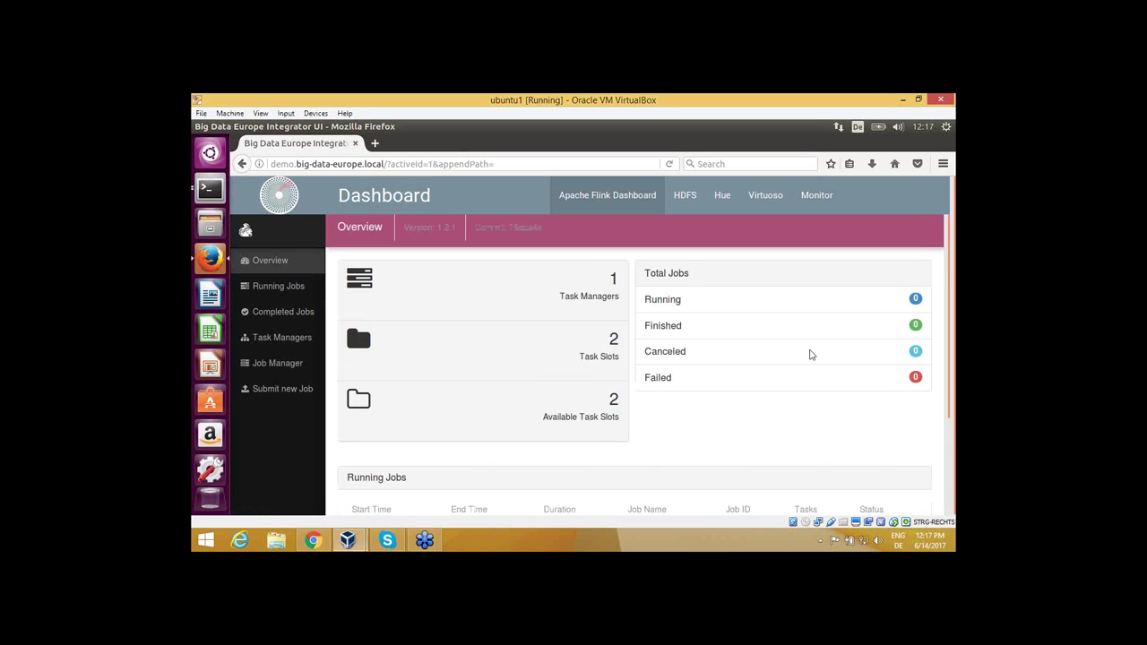
pyautogui.scroll(-2, 681, 418)
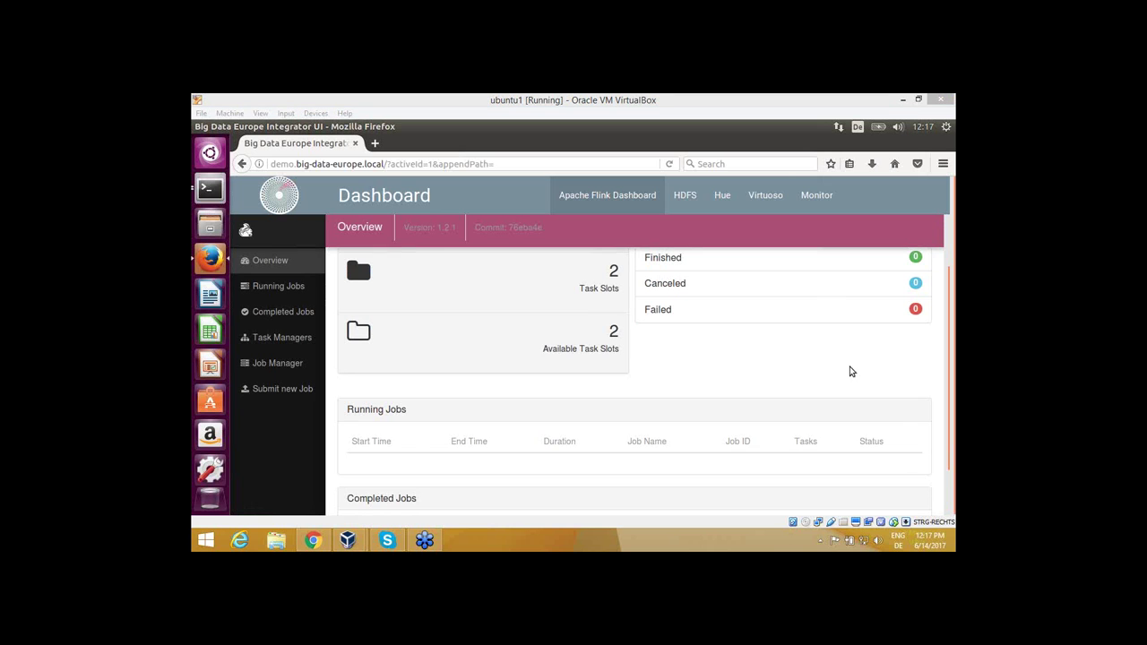
# View the HDFS overview and open taxi_sample_10k.txt from the user/hue folder in Hue's File Browser
pyautogui.click(686, 195)
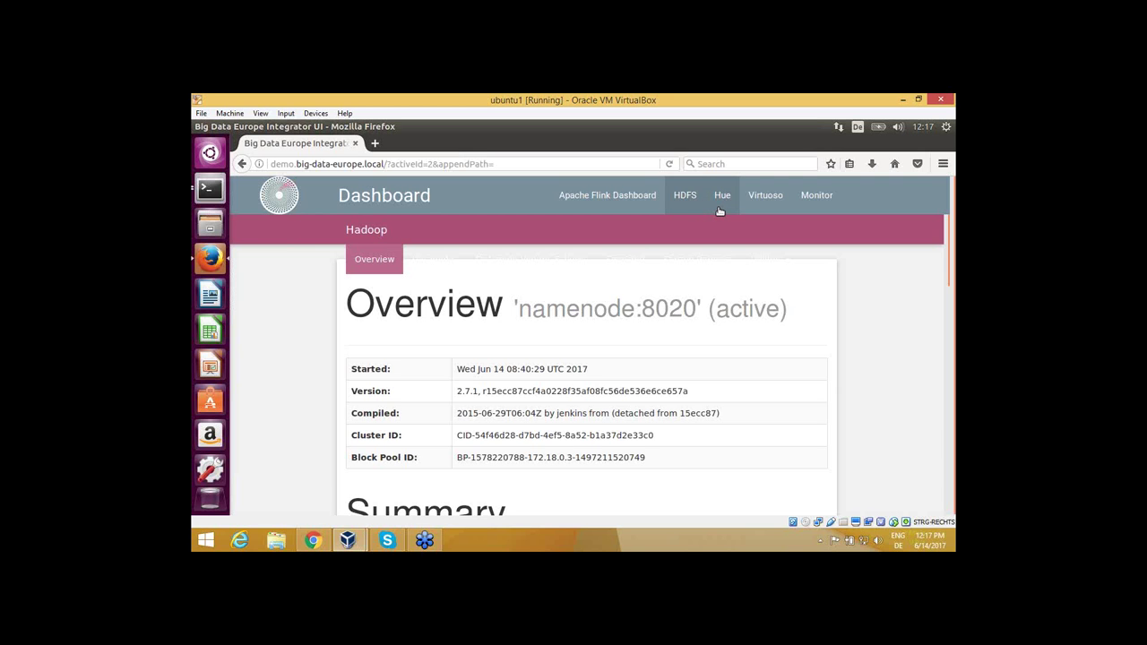
pyautogui.click(721, 199)
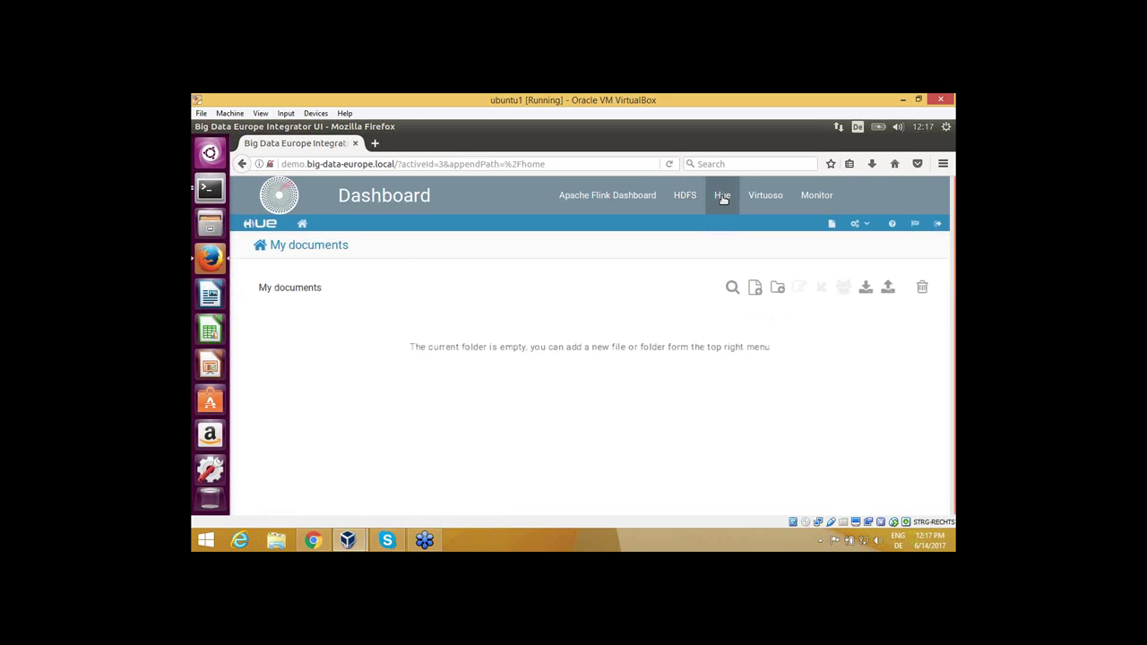
pyautogui.click(830, 224)
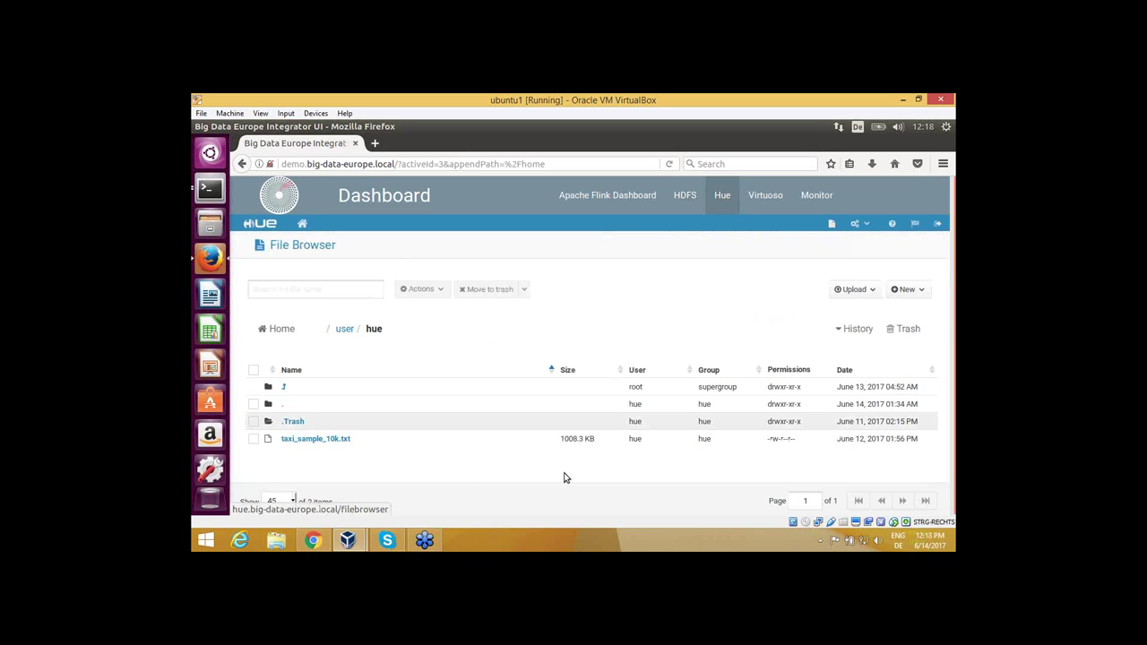
pyautogui.click(309, 441)
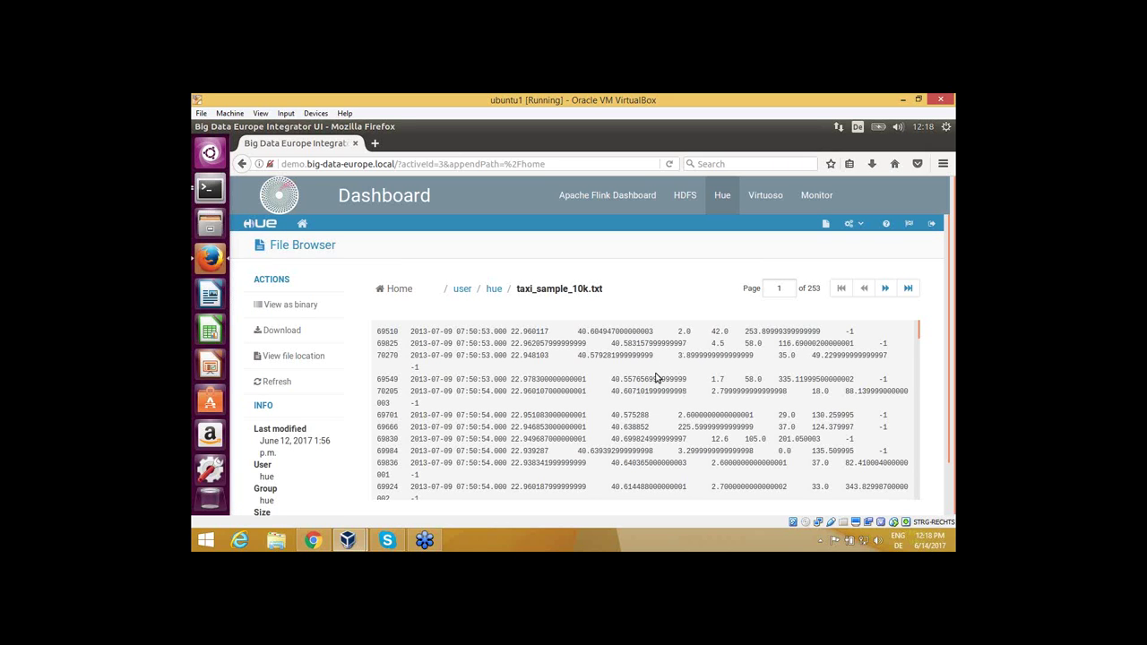
# Open the steps of the Pilot SC4 Start up pipeline in the BDE Pipeline Monitor
pyautogui.click(811, 197)
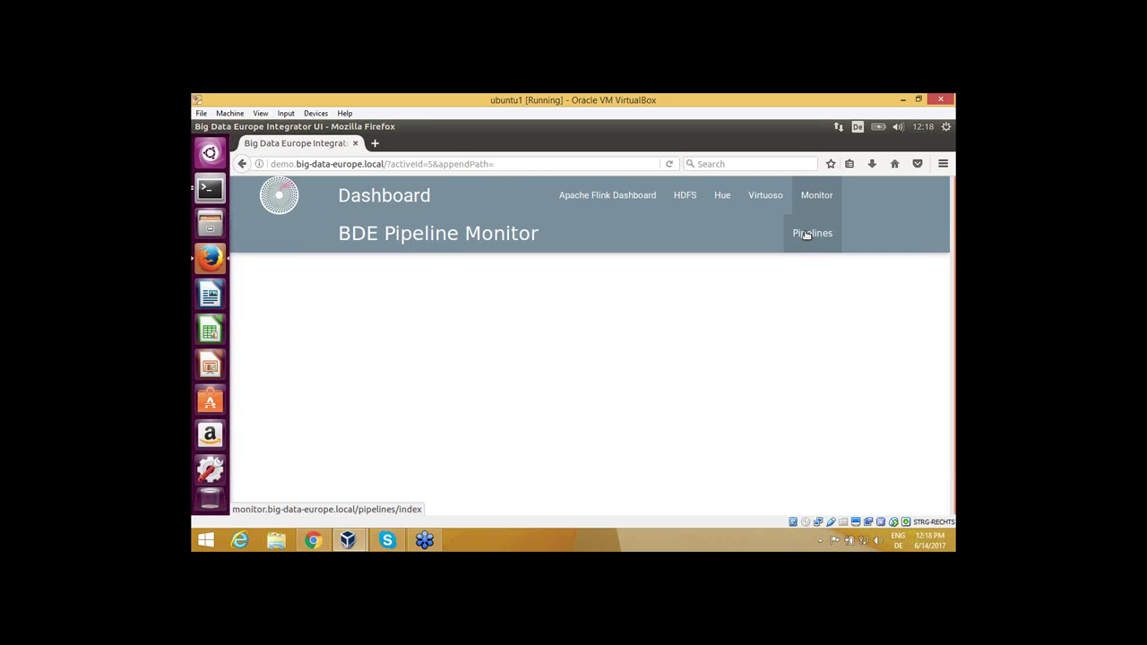
pyautogui.click(806, 234)
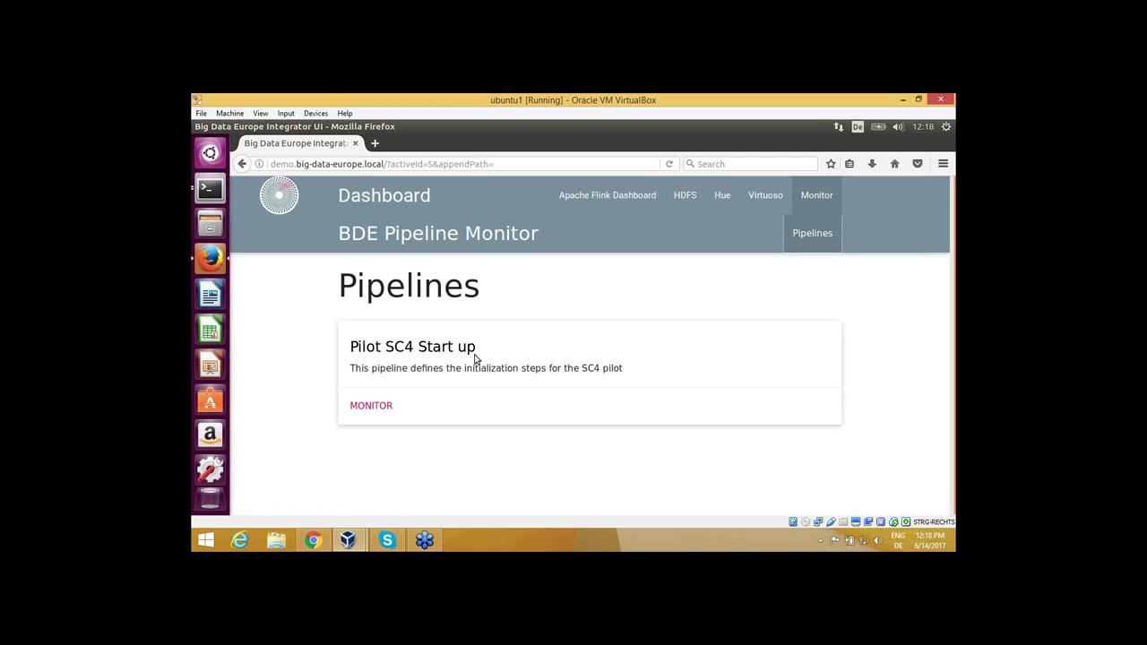
pyautogui.click(376, 406)
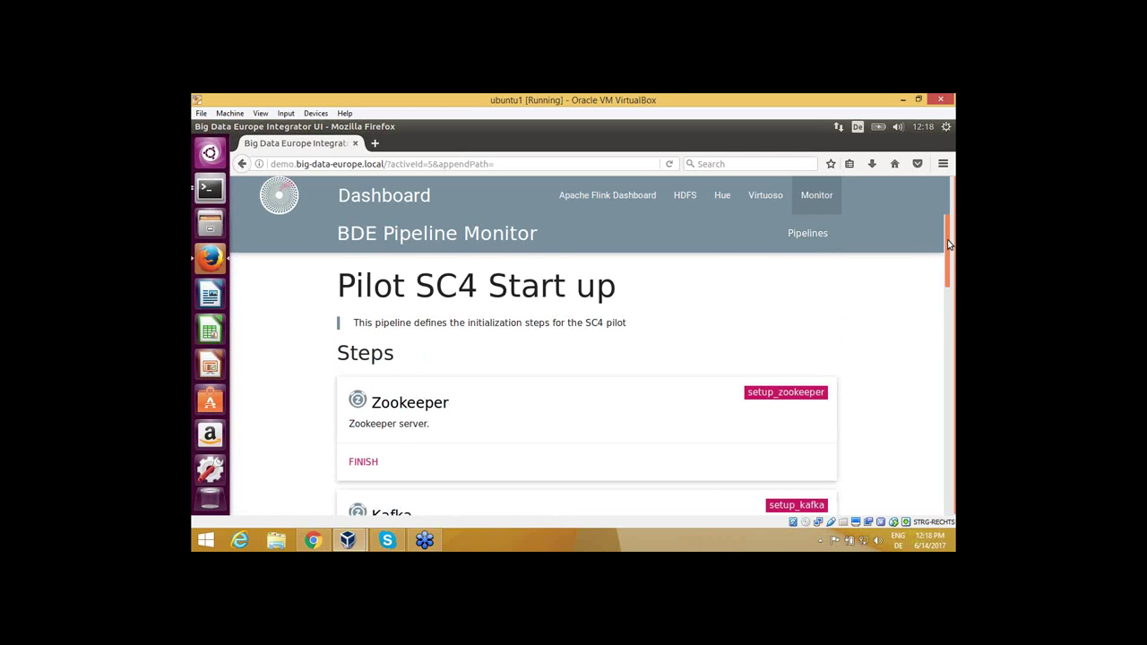
# Mark the Zookeeper and Kafka steps of the Pilot SC4 Start up pipeline as finished
pyautogui.moveTo(948, 244)
pyautogui.mouseDown()
pyautogui.moveTo(944, 473)
pyautogui.moveTo(944, 236)
pyautogui.mouseUp()
pyautogui.scroll(-2, 676, 356)
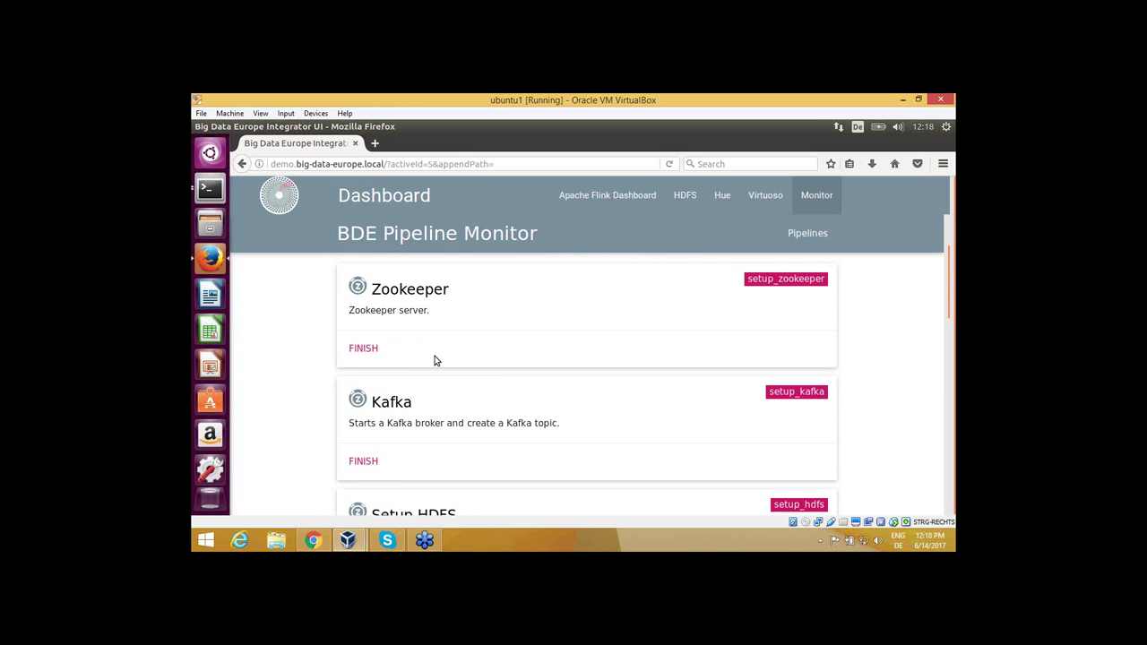
pyautogui.click(362, 349)
pyautogui.scroll(-2, 949, 271)
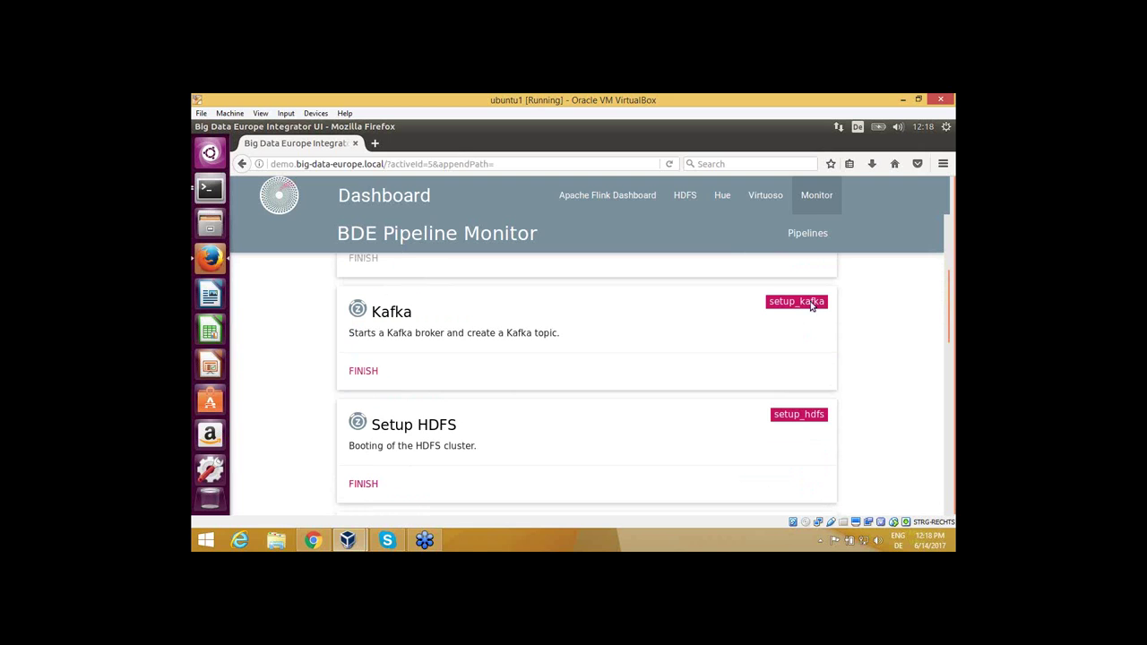
pyautogui.click(367, 373)
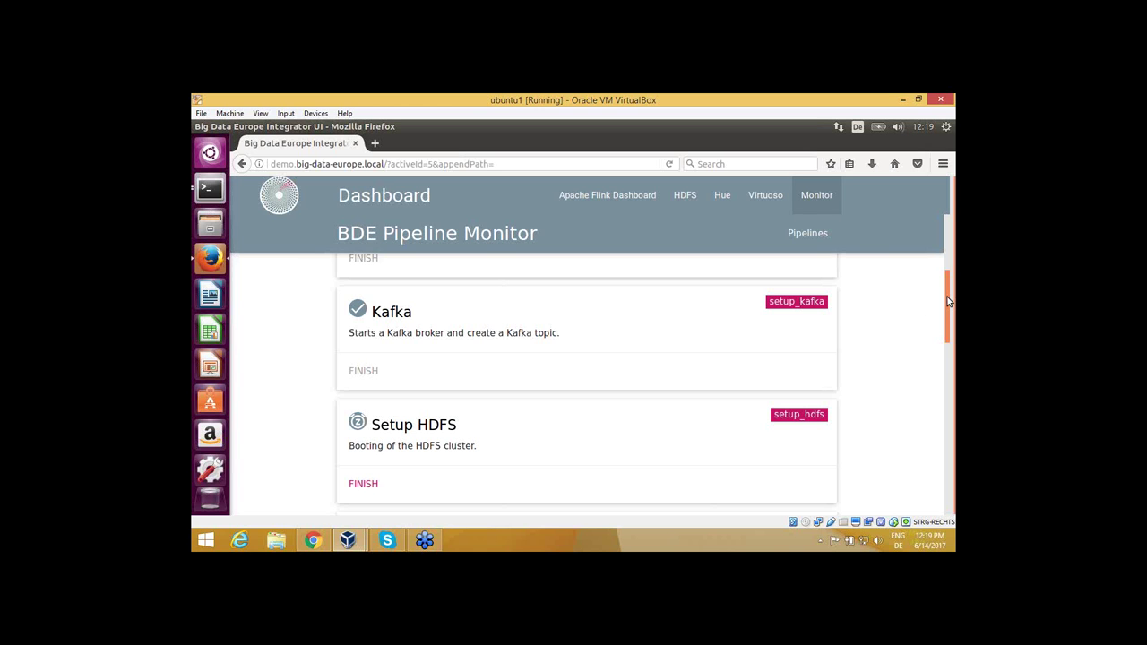
# Mark the Setup HDFS and Populate HDFS with core data steps as finished
pyautogui.moveTo(948, 301); pyautogui.dragTo(948, 319)
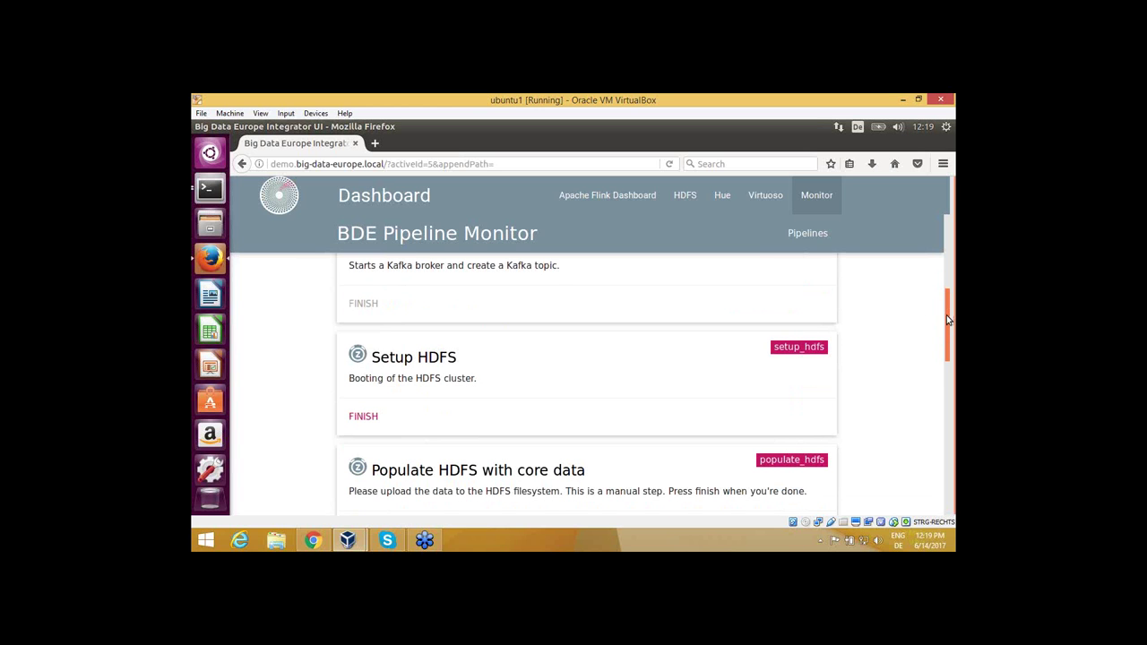
pyautogui.moveTo(947, 320); pyautogui.dragTo(946, 333)
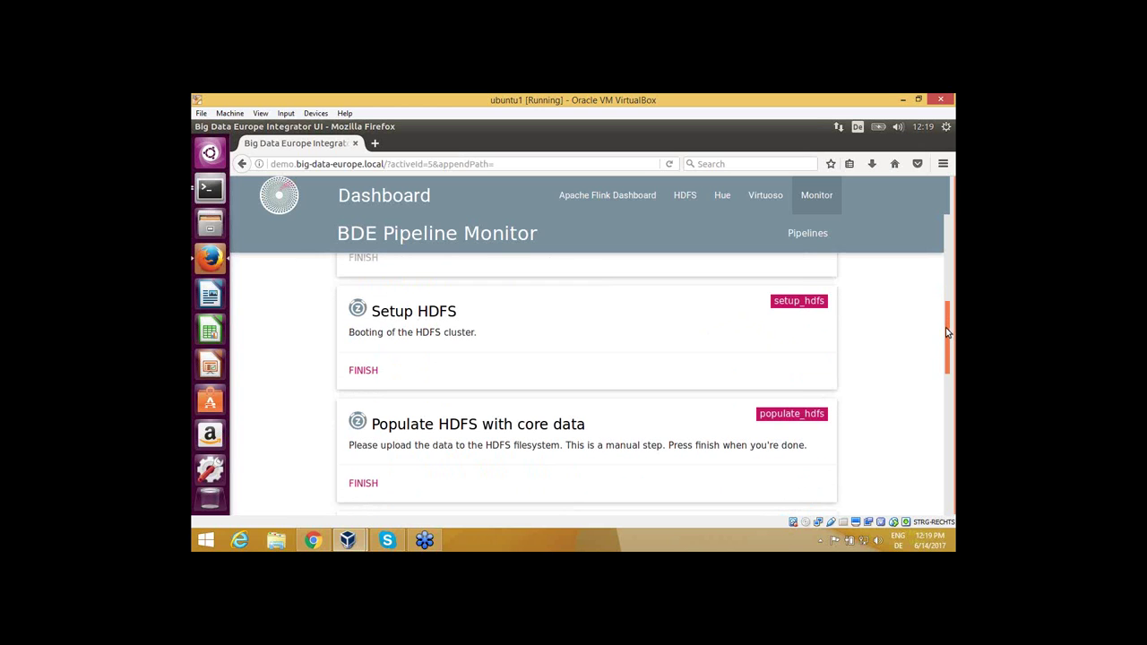
pyautogui.click(364, 370)
pyautogui.moveTo(947, 323); pyautogui.dragTo(948, 354)
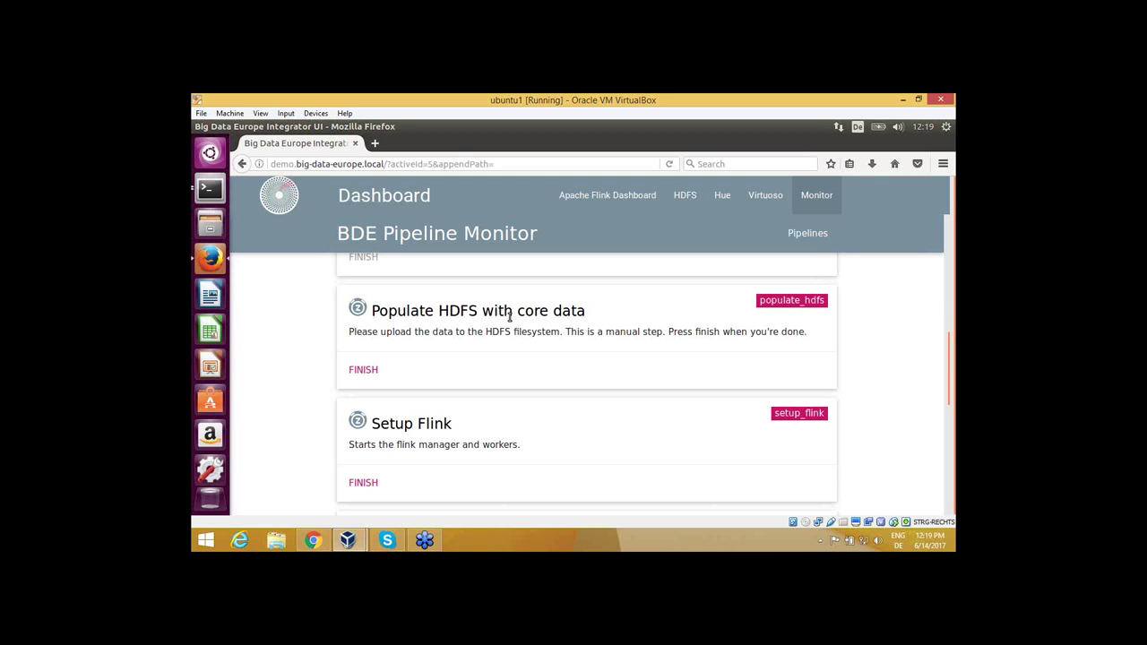
pyautogui.click(365, 371)
# Mark the Setup Flink step as finished and check the Floating Car Data Producer step
pyautogui.scroll(-2, 948, 361)
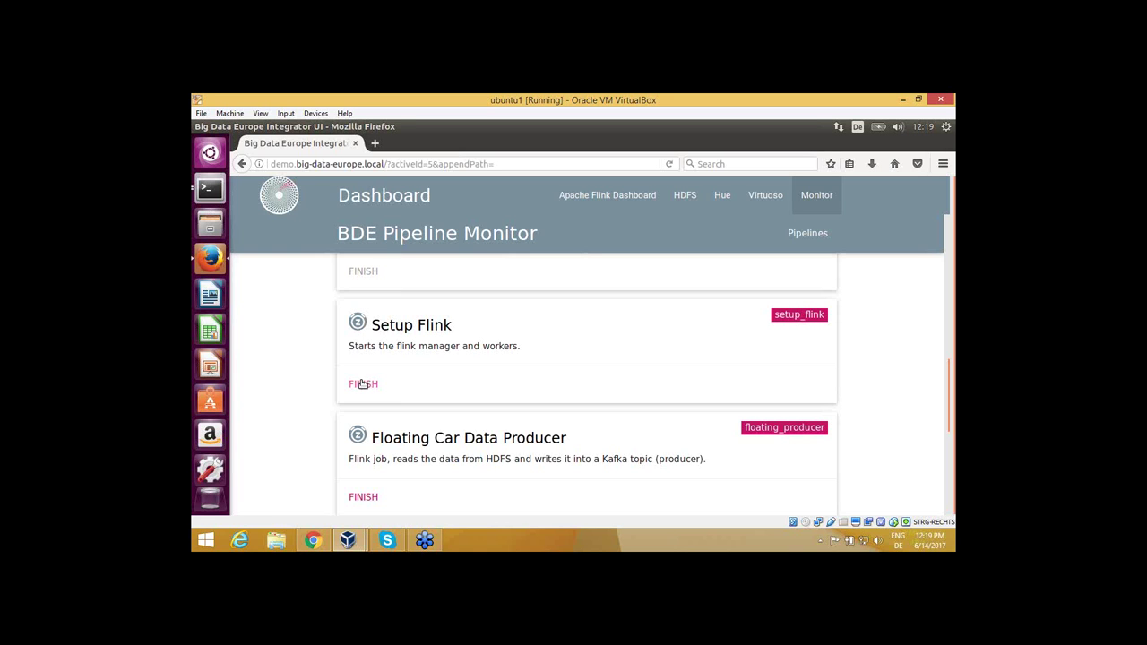
pyautogui.click(363, 384)
pyautogui.scroll(-2, 948, 376)
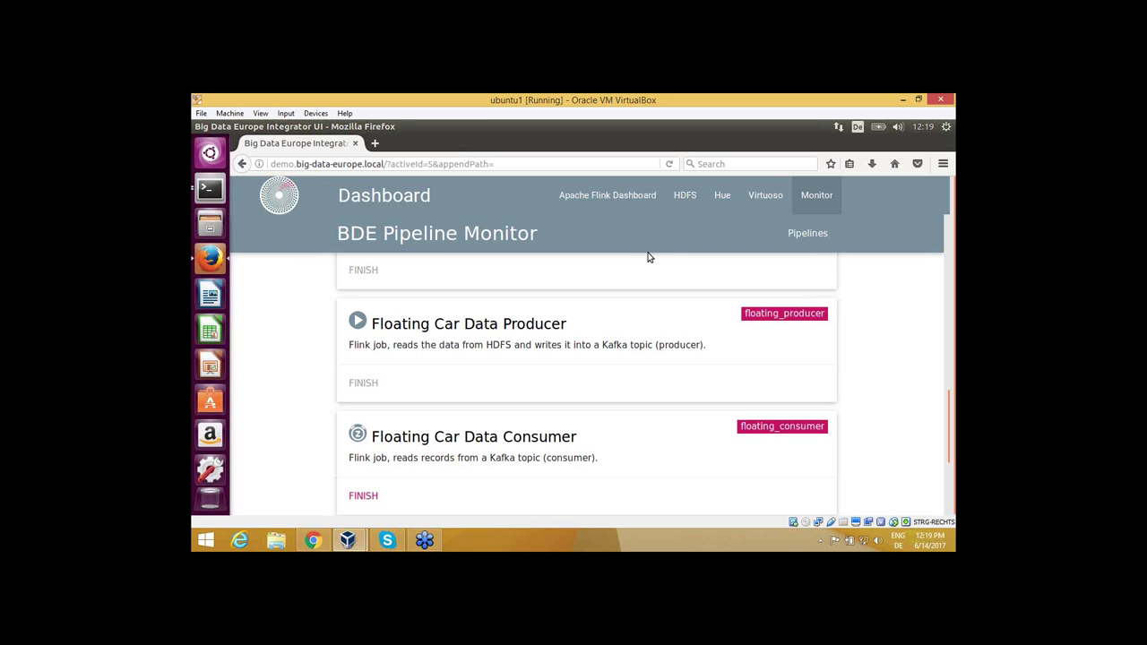
# Check the Floating Car Data Producer's job in the running and completed jobs of the Apache Flink Dashboard
pyautogui.click(600, 198)
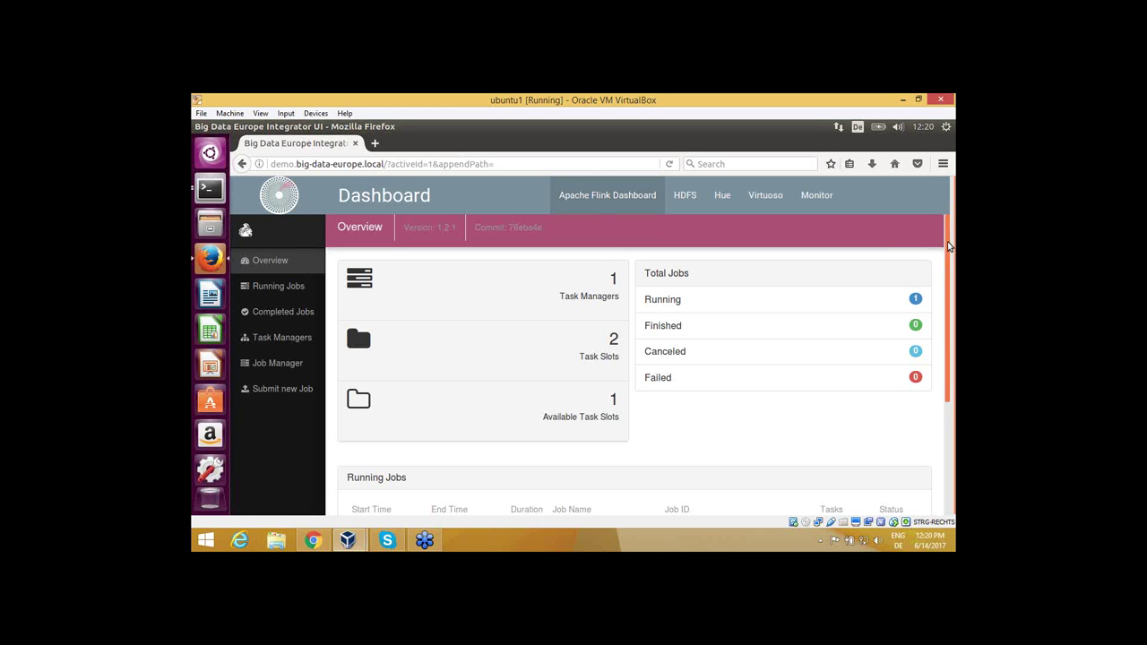
pyautogui.scroll(-1, 949, 249)
pyautogui.moveTo(950, 249)
pyautogui.mouseDown()
pyautogui.moveTo(943, 362)
pyautogui.moveTo(949, 242)
pyautogui.mouseUp()
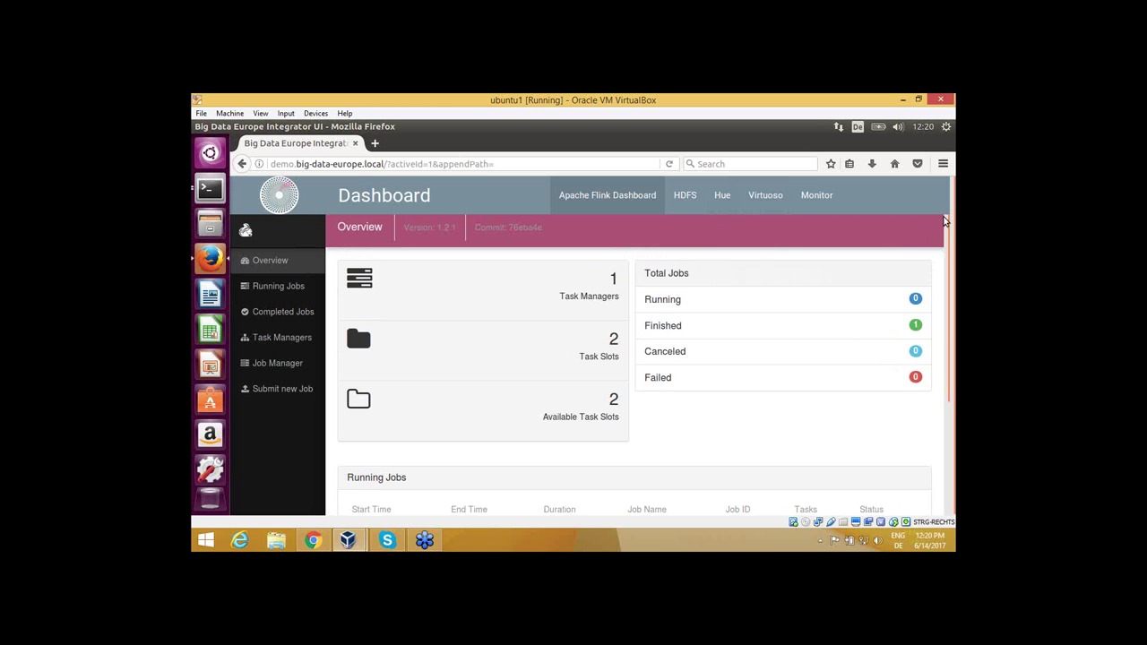
pyautogui.moveTo(947, 233); pyautogui.dragTo(953, 352)
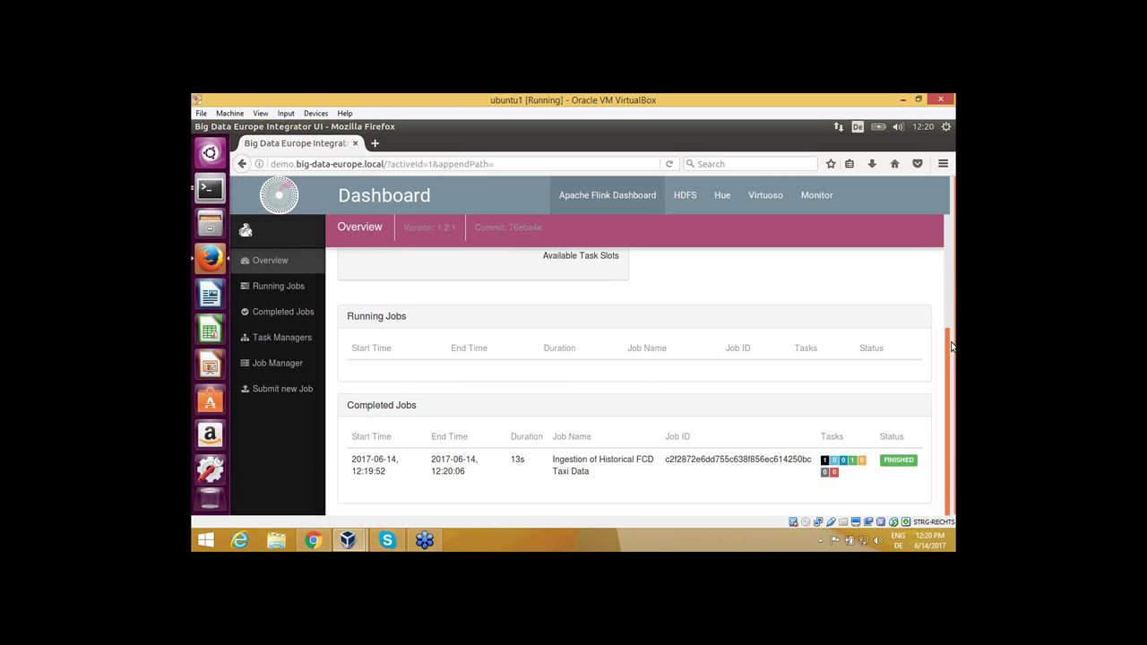
# Reopen the Pilot SC4 Start up pipeline in the monitor and review its steps down to the Floating Car Data Consumer
pyautogui.click(816, 199)
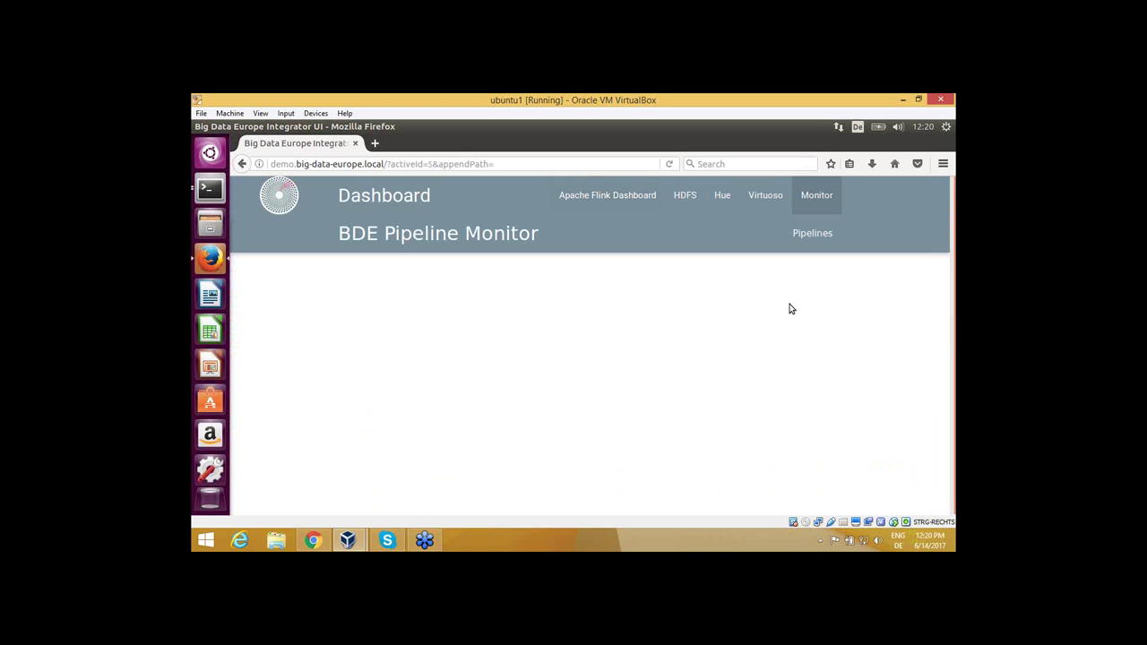
pyautogui.click(813, 234)
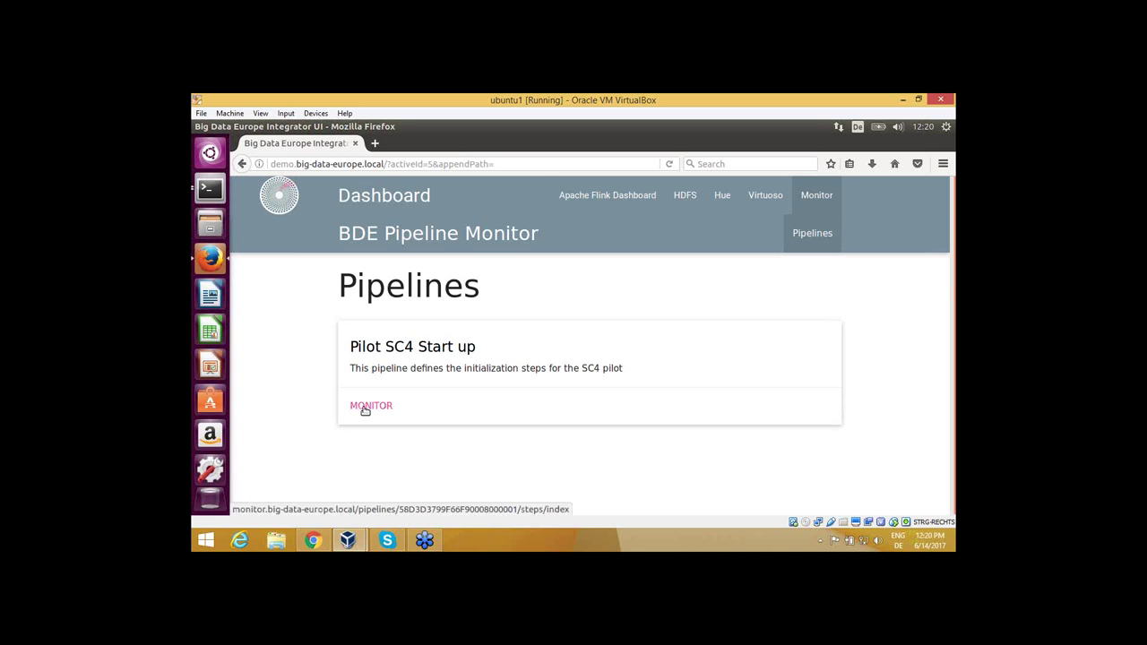
pyautogui.click(368, 406)
pyautogui.scroll(-3, 478, 374)
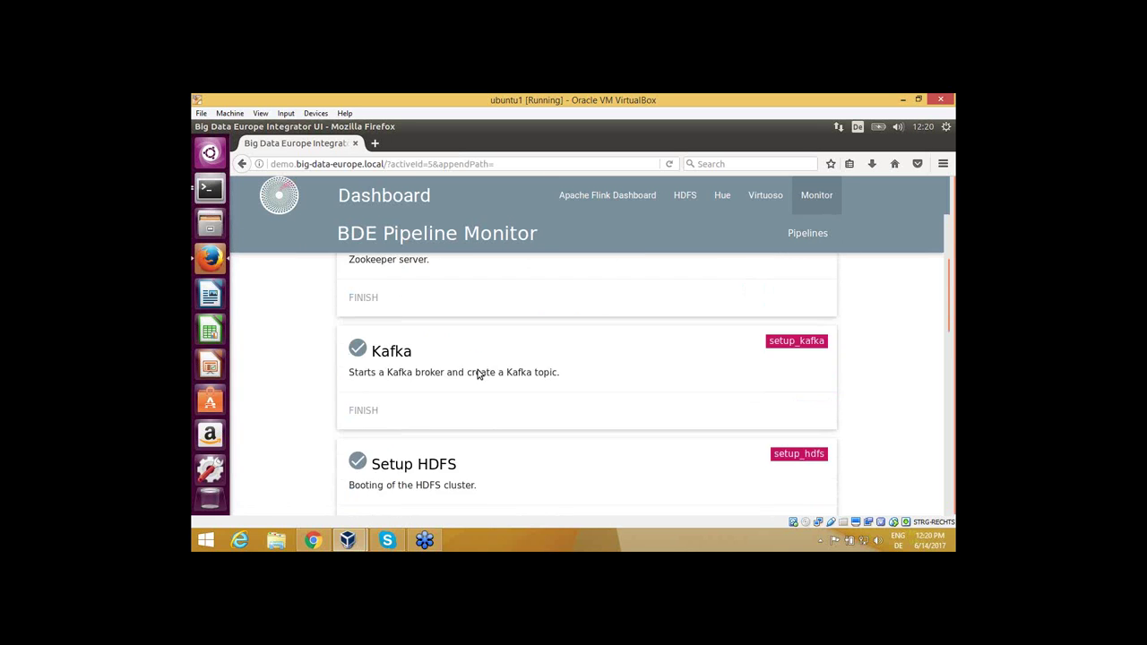
pyautogui.scroll(-6, 478, 374)
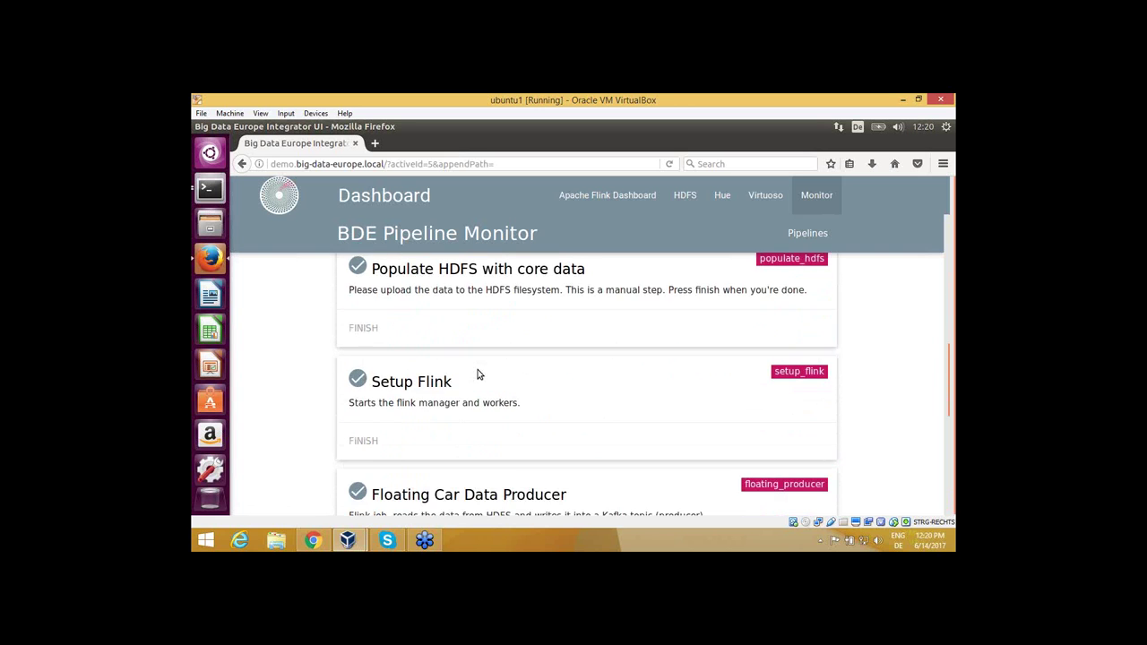
pyautogui.scroll(-5, 478, 373)
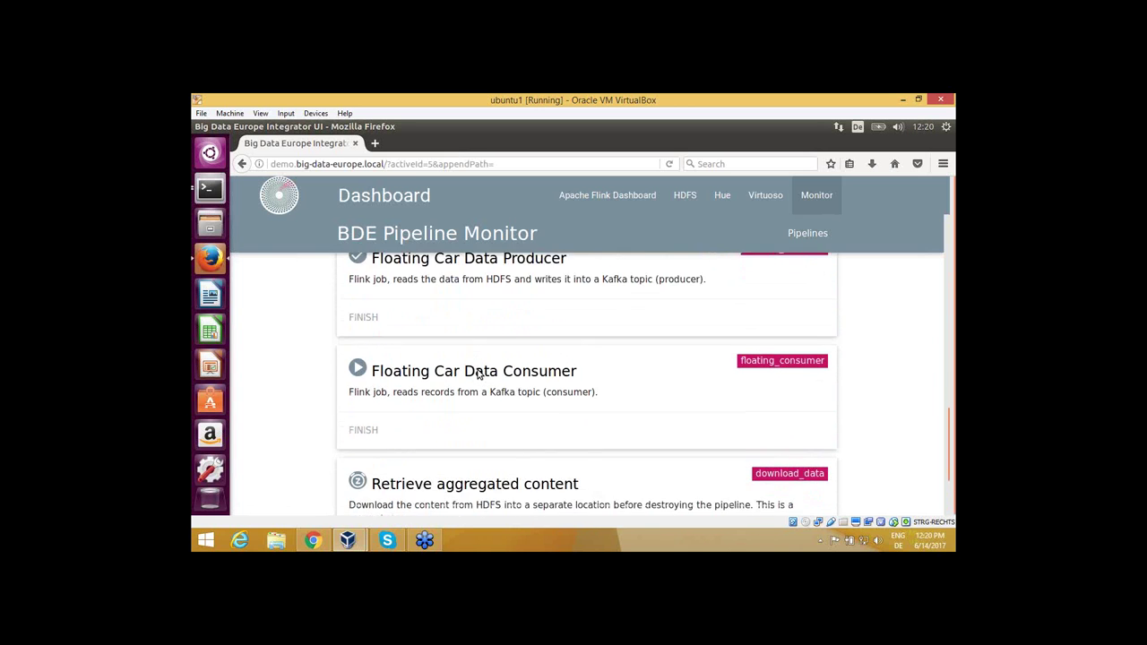
pyautogui.scroll(-1, 477, 373)
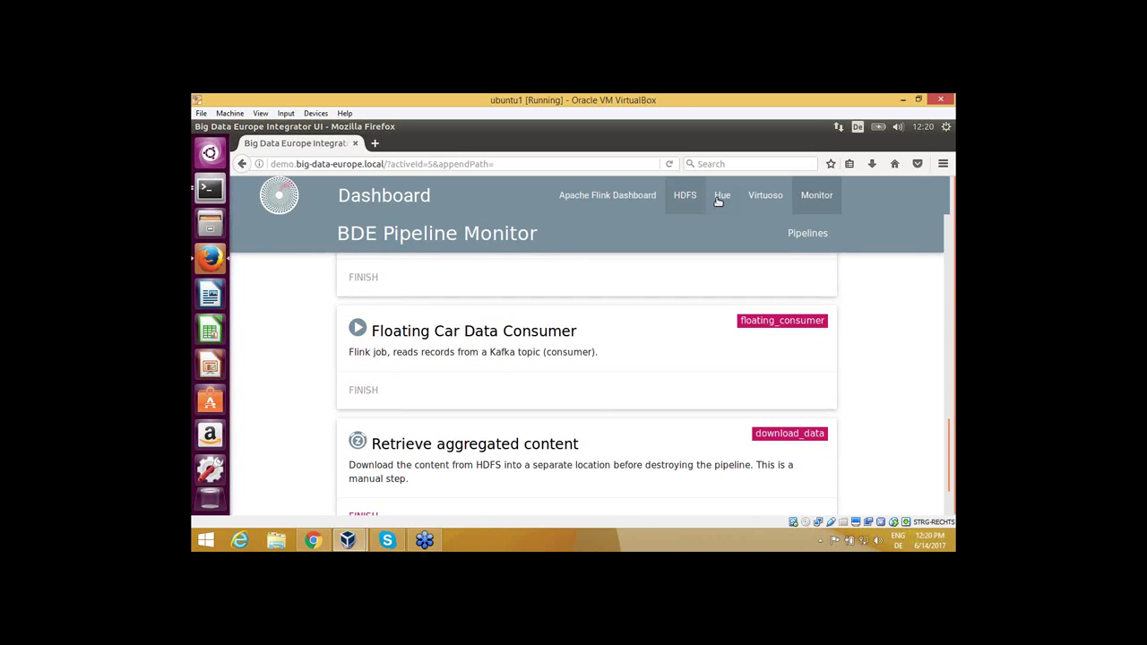
# Examine the Floating Car Data Consumer's job among the running jobs in the Apache Flink Dashboard
pyautogui.click(611, 195)
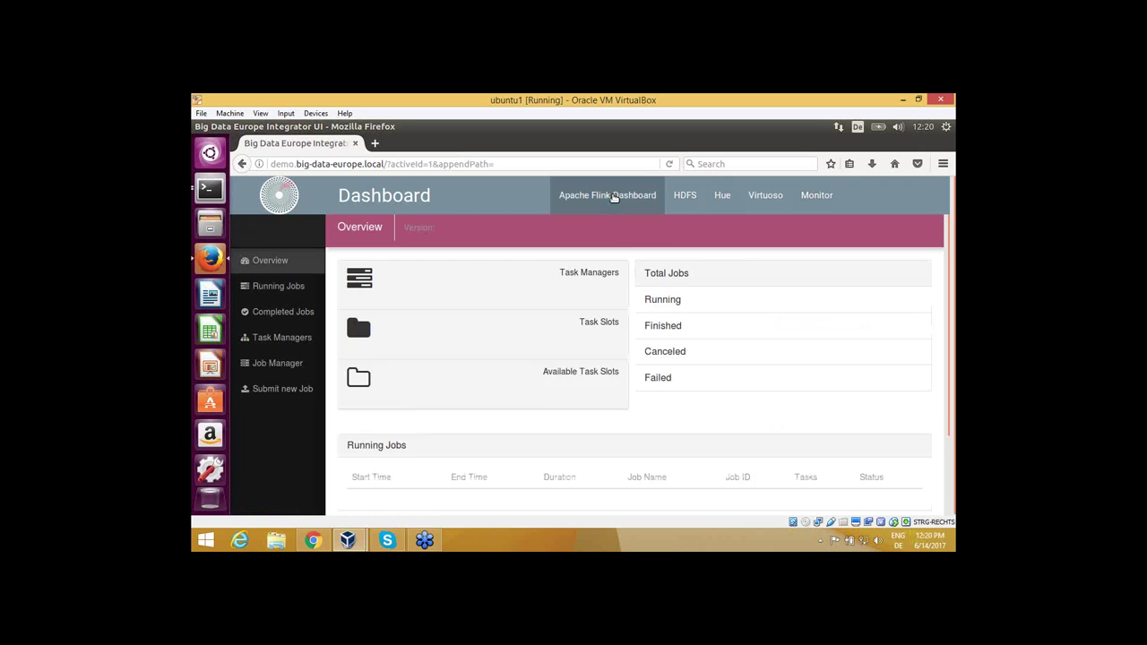
pyautogui.scroll(-3, 651, 254)
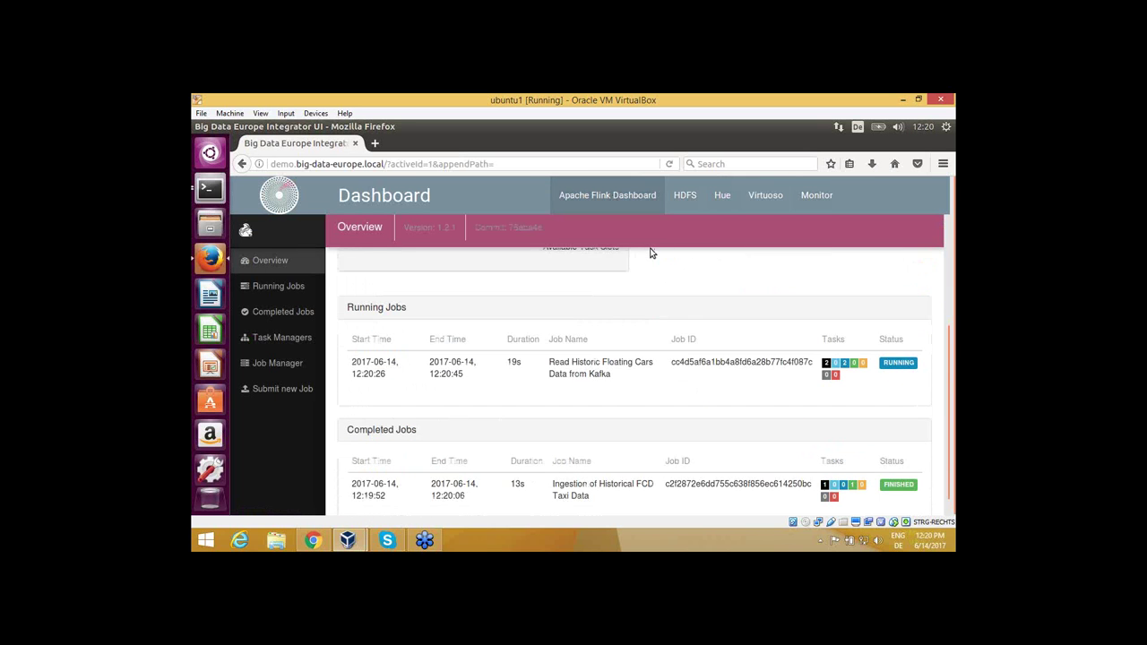
pyautogui.scroll(-1, 652, 254)
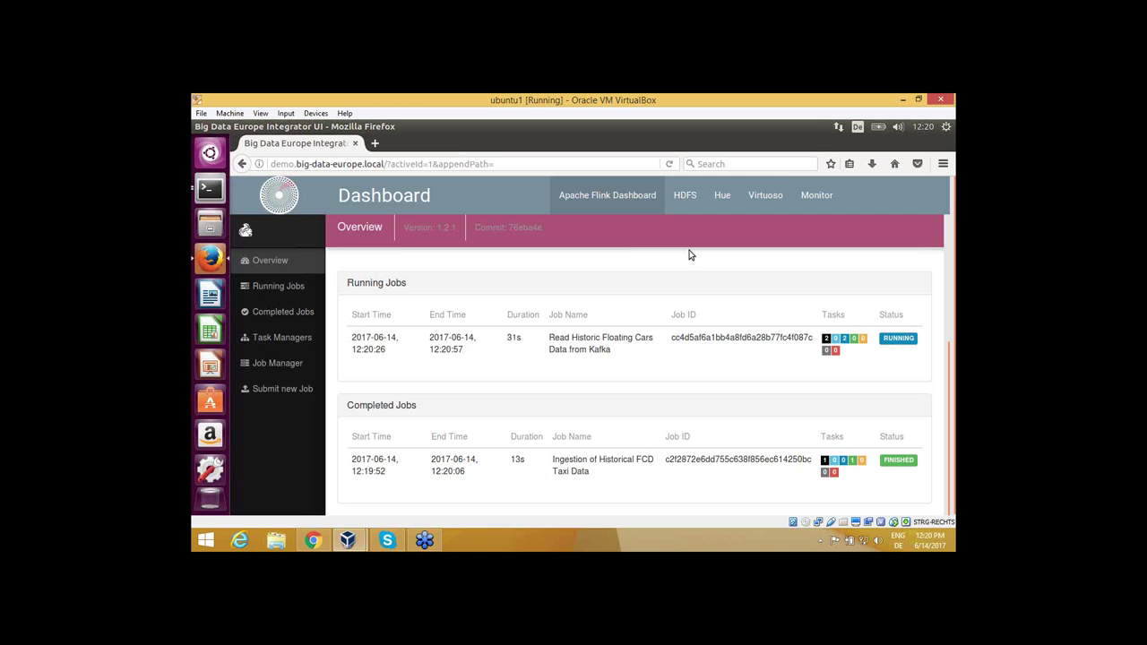
# View Hue's documents page briefly and return to the Flink overview to check the Read Historic Floating Cars Data from Kafka job
pyautogui.click(723, 195)
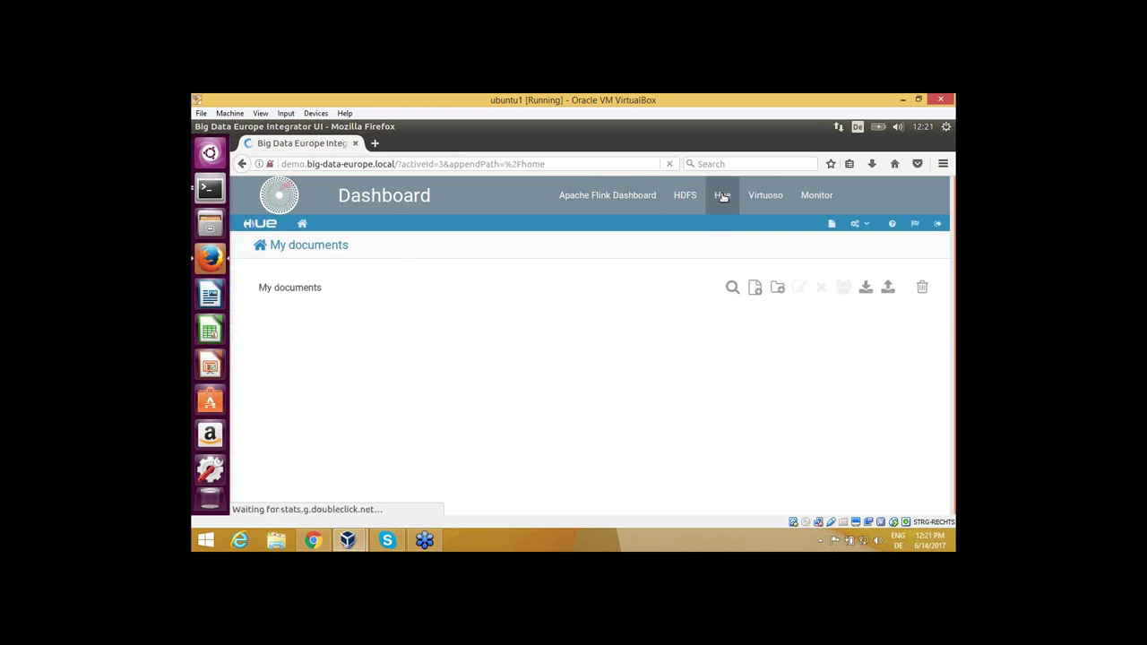
pyautogui.click(608, 198)
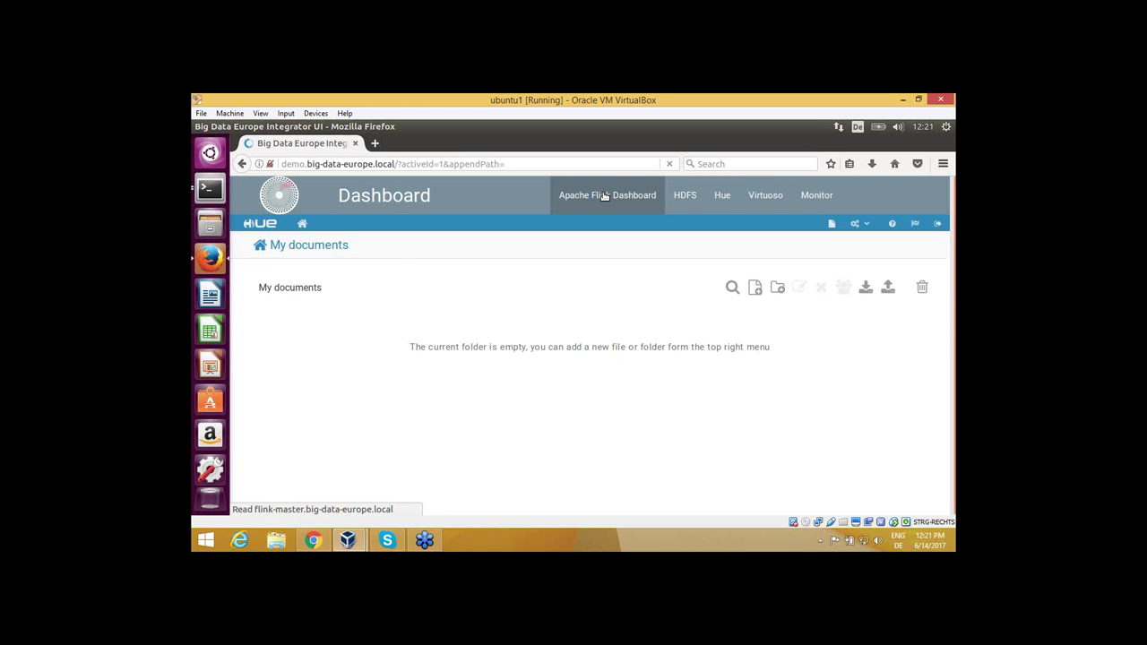
pyautogui.scroll(-2, 548, 407)
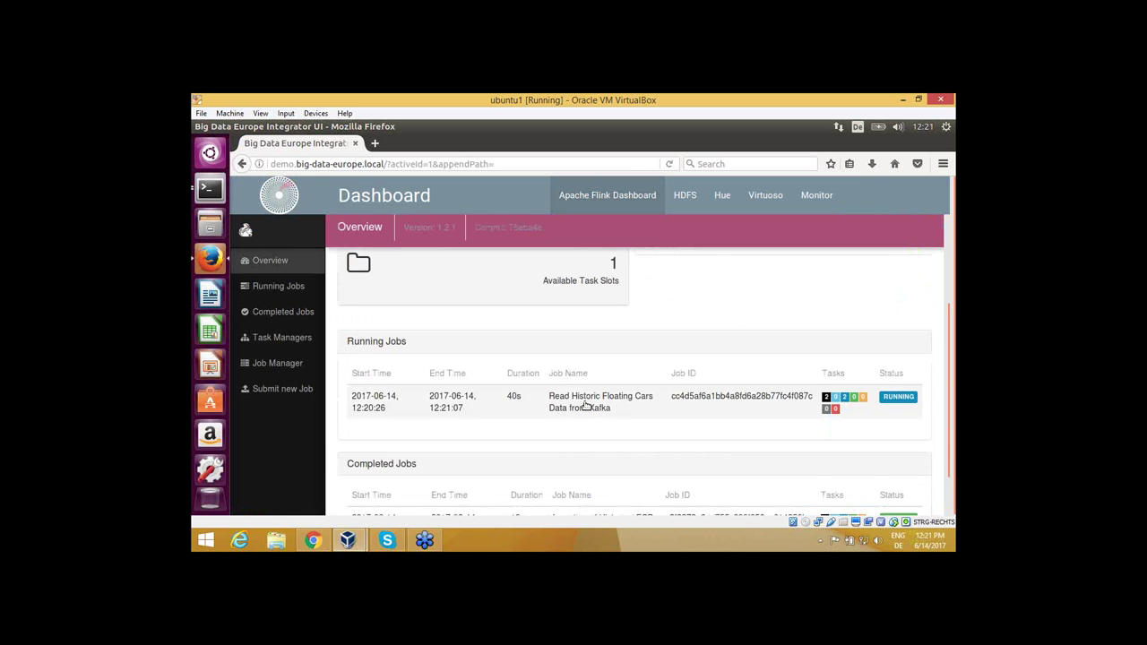
pyautogui.scroll(-1, 586, 404)
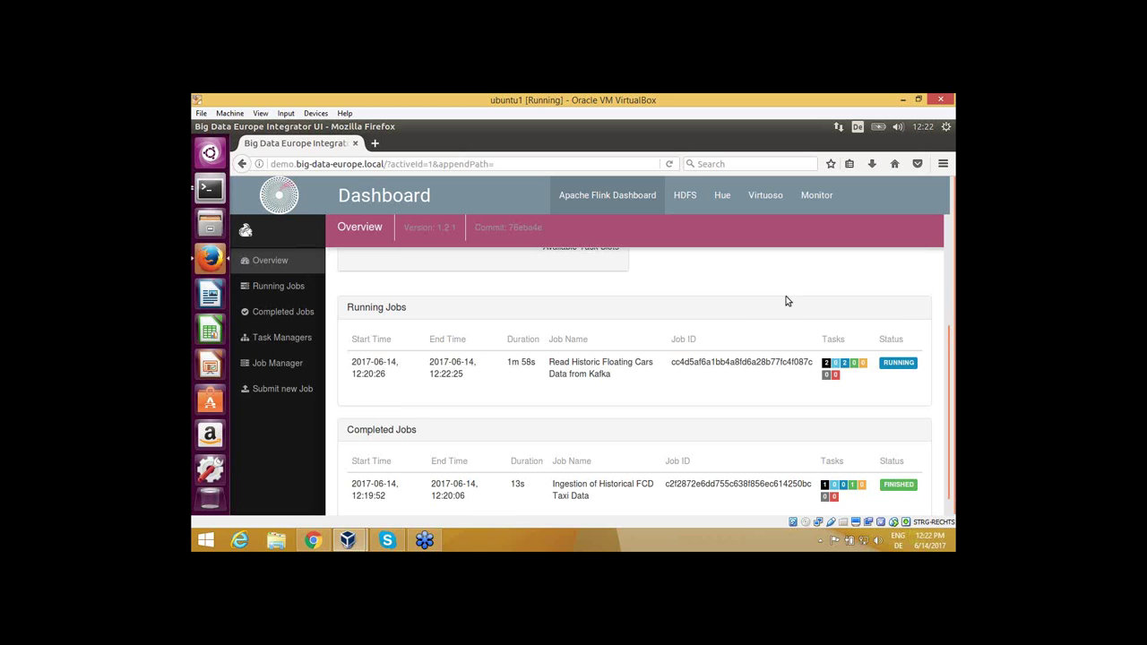
pyautogui.click(722, 196)
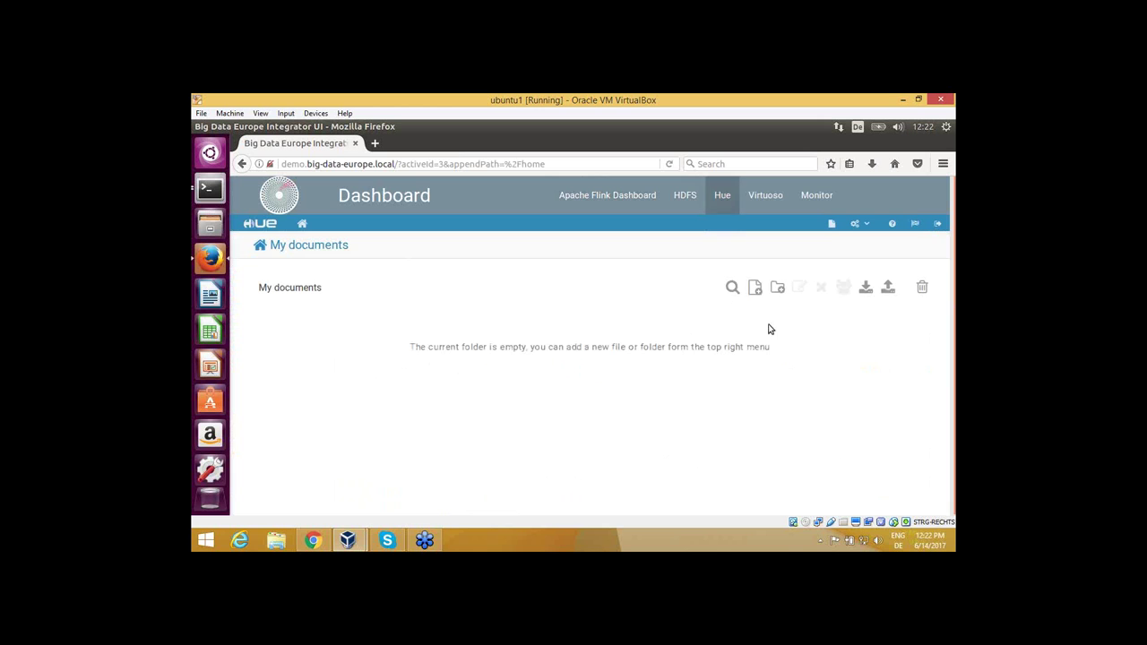
pyautogui.click(832, 226)
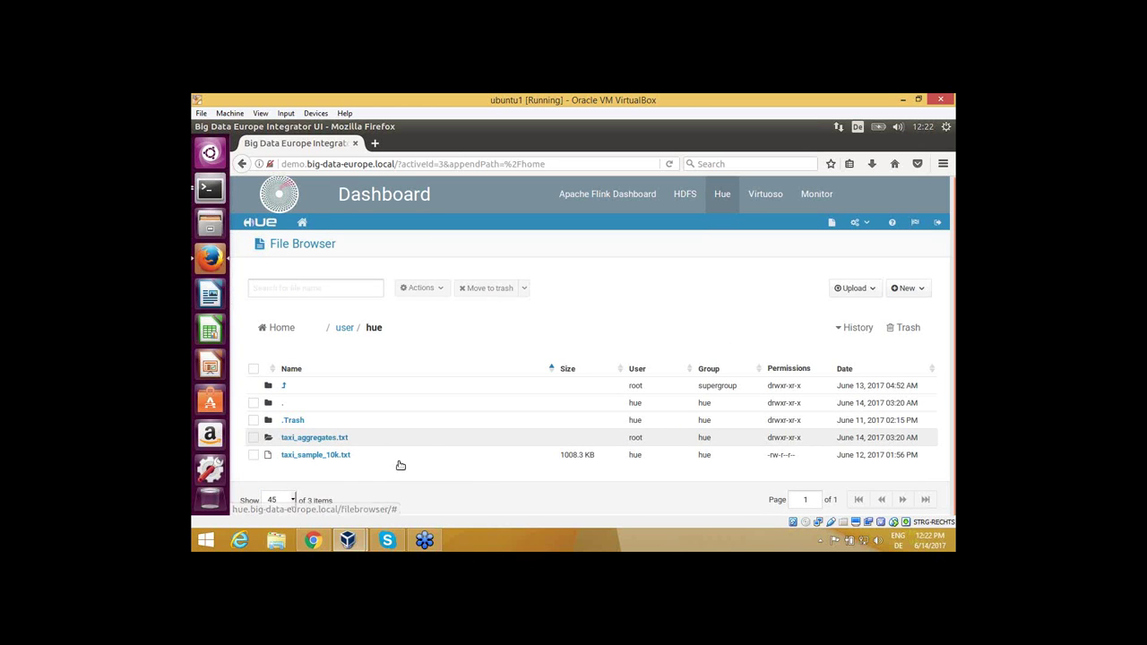
pyautogui.click(307, 439)
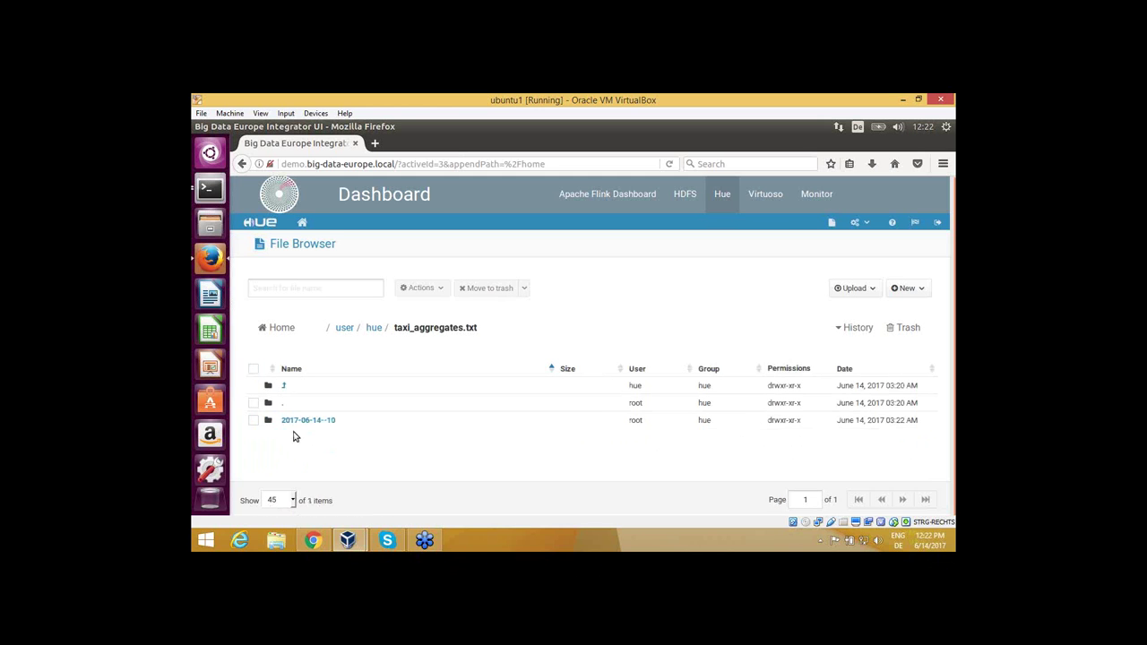
pyautogui.click(303, 421)
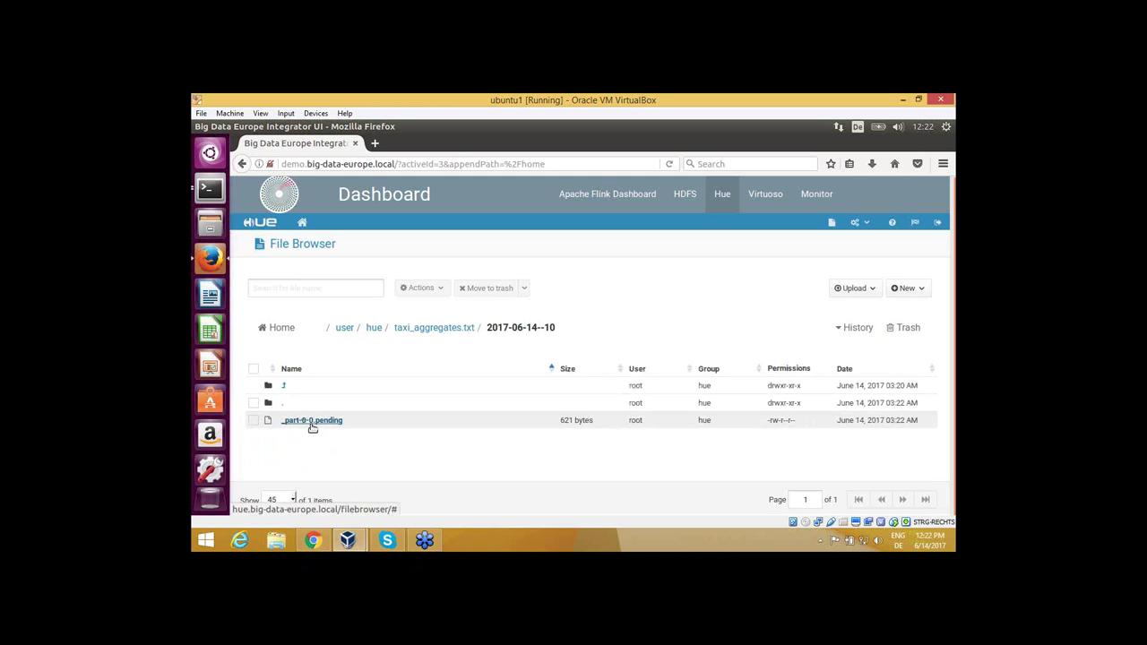
pyautogui.click(319, 422)
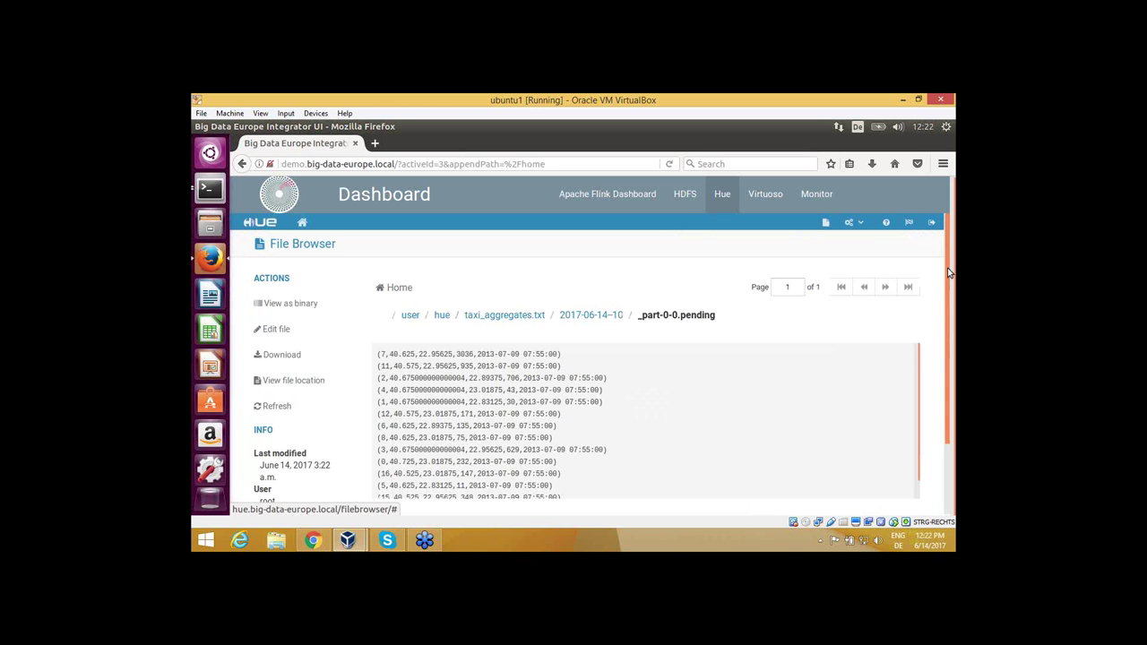
pyautogui.moveTo(948, 274); pyautogui.dragTo(948, 299)
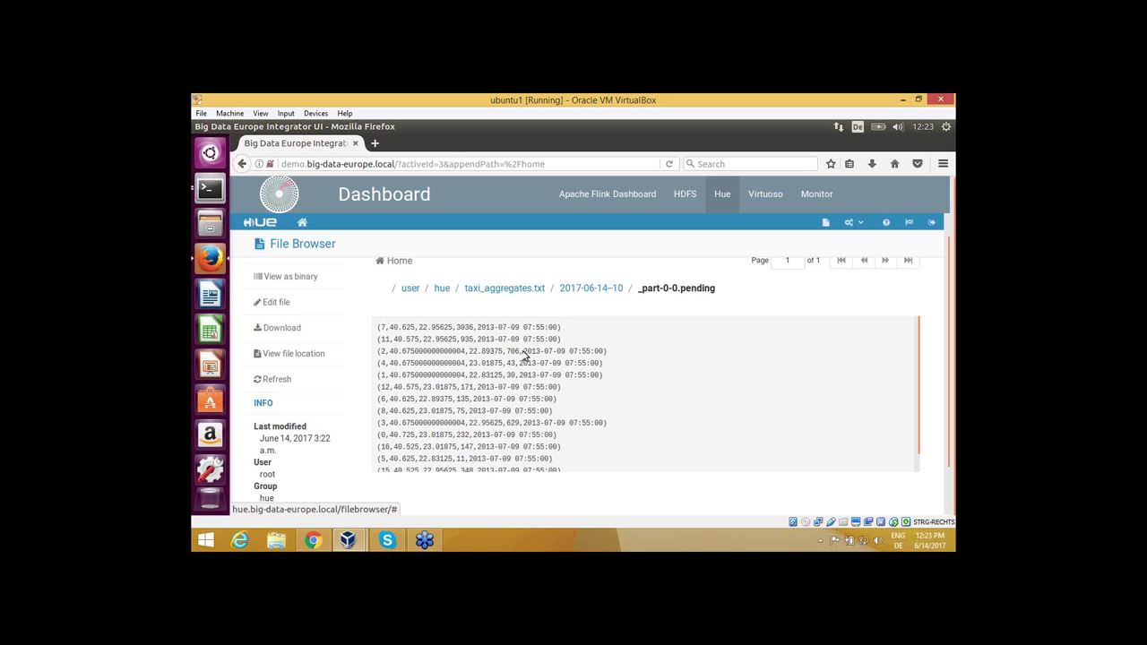
pyautogui.scroll(-1, 499, 361)
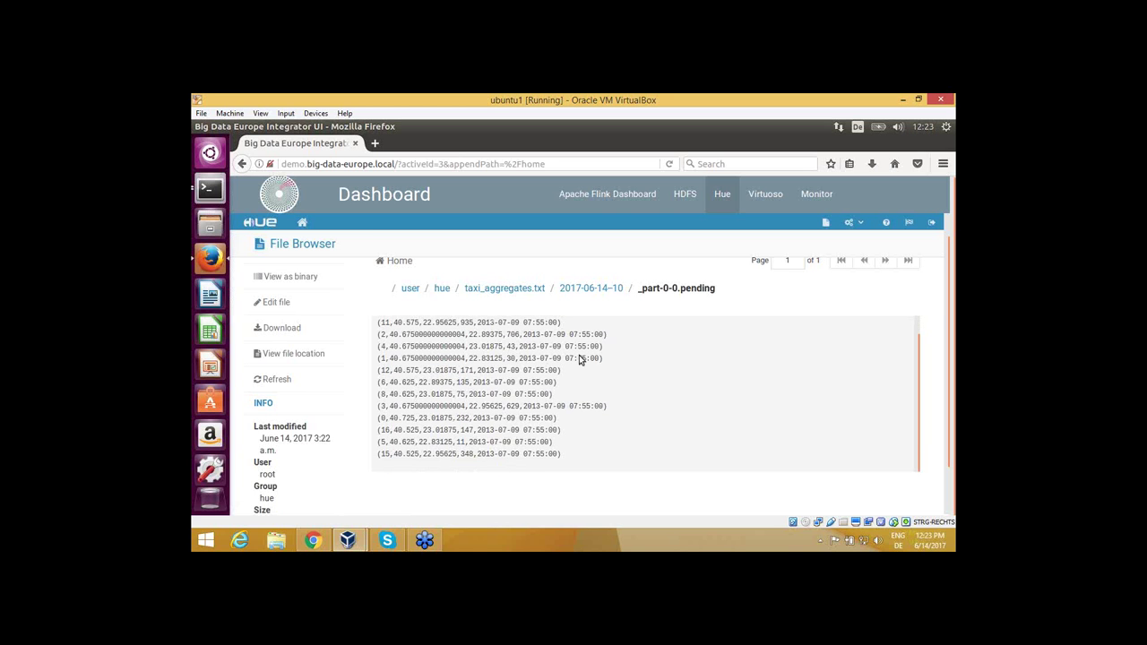
pyautogui.scroll(1, 582, 354)
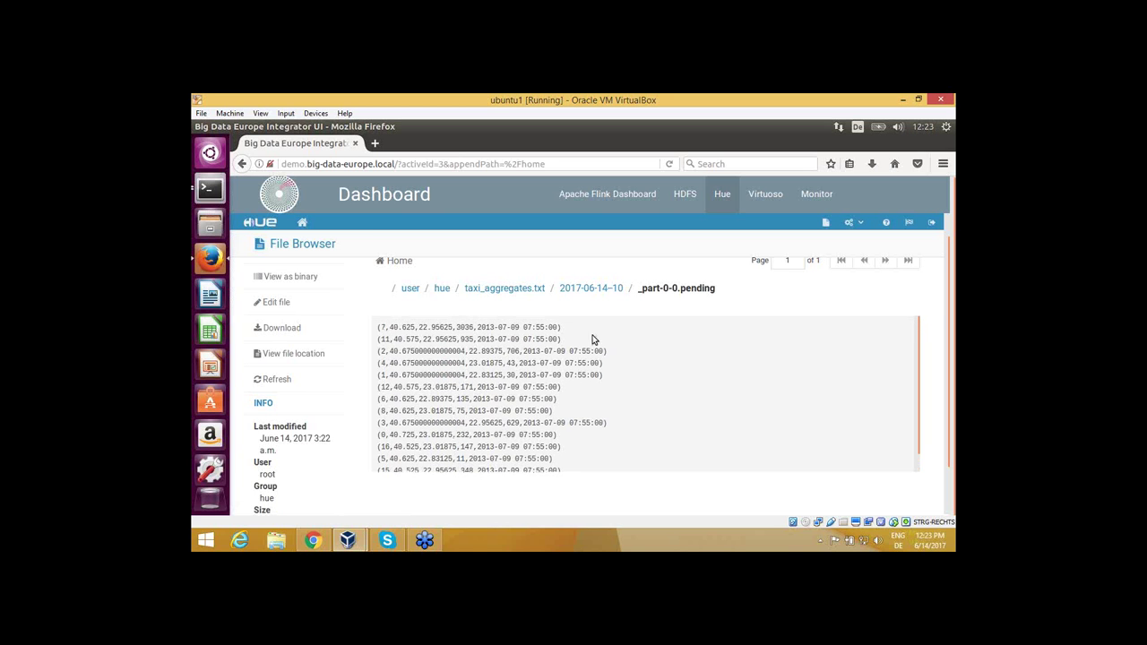
# Recheck the running and completed floating car data jobs in the Apache Flink Dashboard overview
pyautogui.click(603, 195)
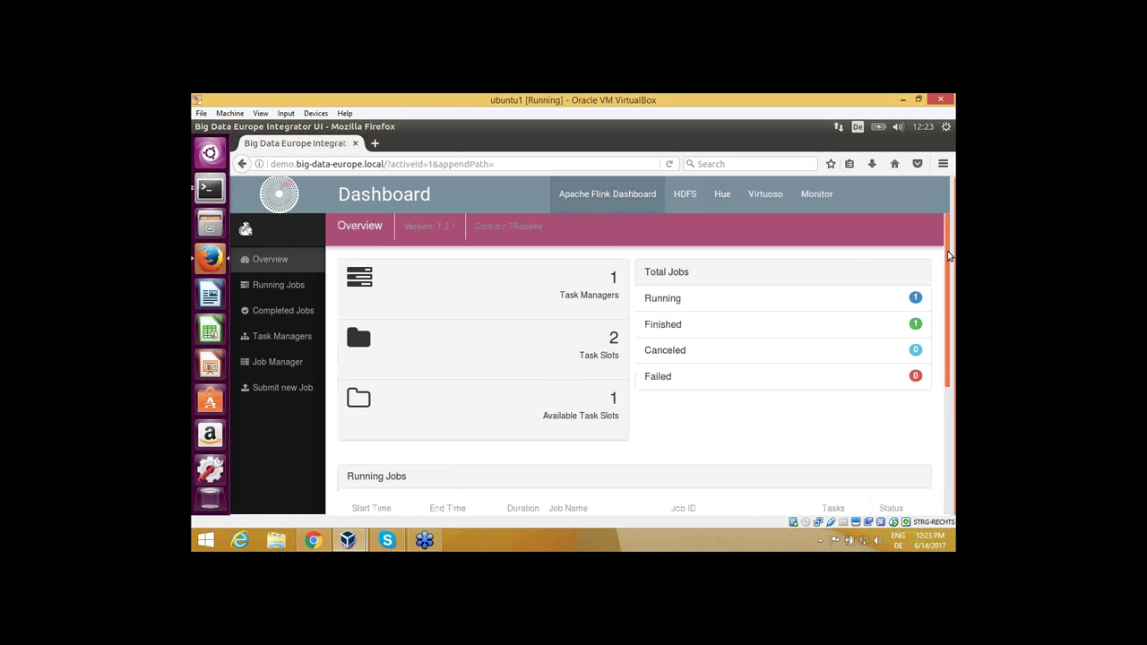
pyautogui.scroll(-2, 954, 316)
pyautogui.moveTo(954, 316); pyautogui.dragTo(954, 360)
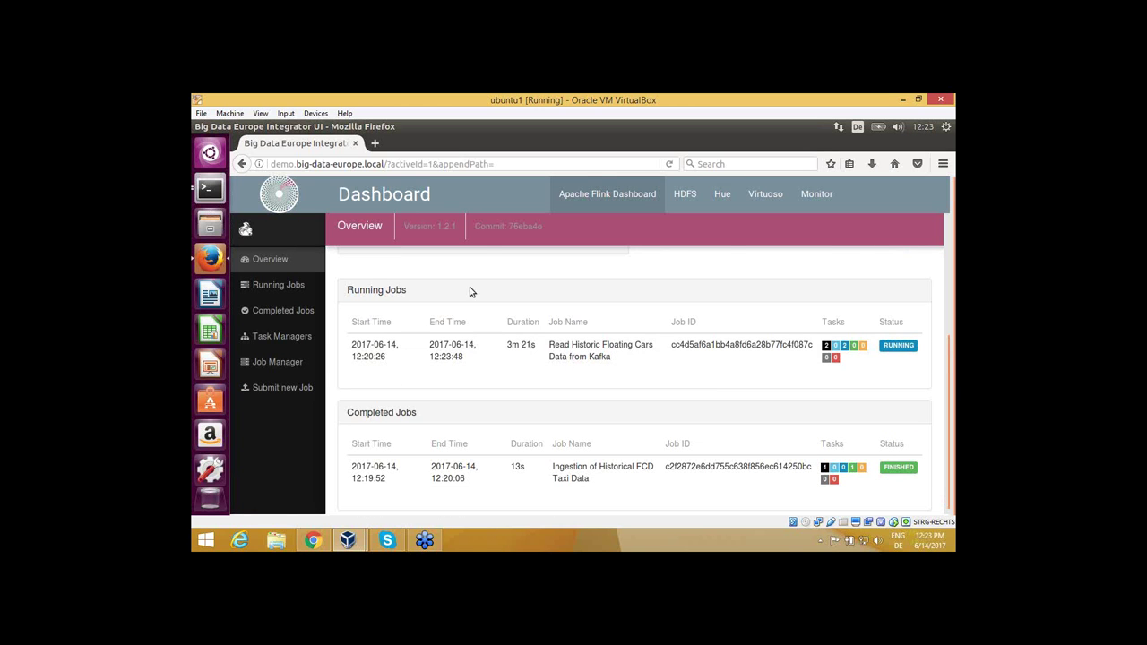
# Mark the Retrieve aggregated content step of the Pilot SC4 Start up pipeline as finished in the monitor
pyautogui.click(817, 194)
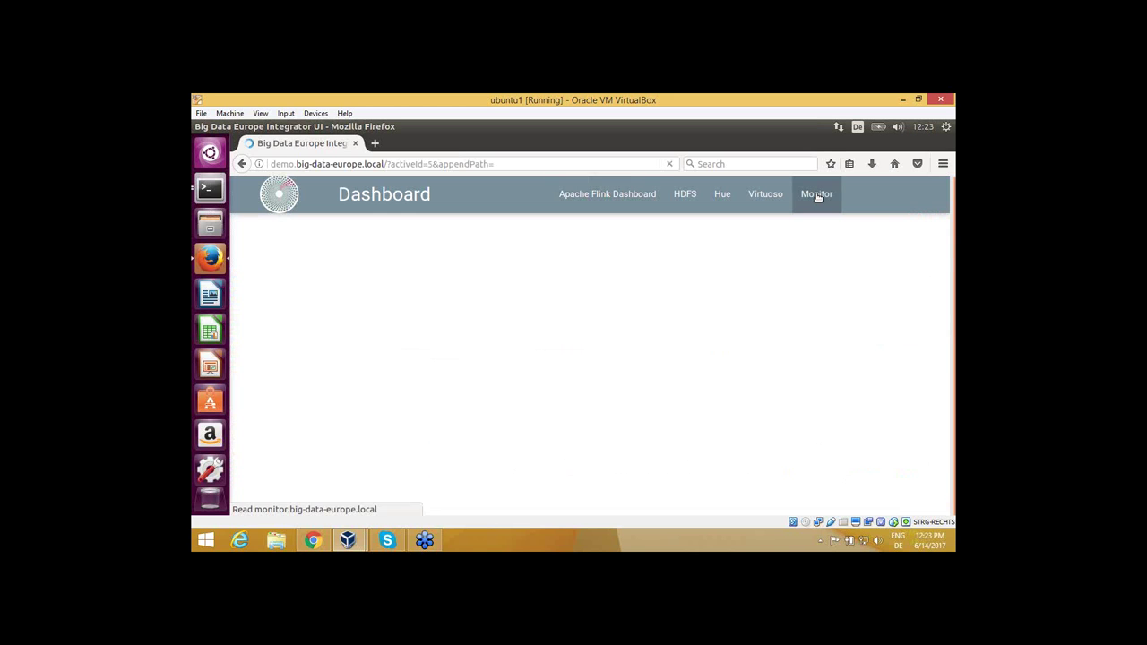
pyautogui.click(812, 235)
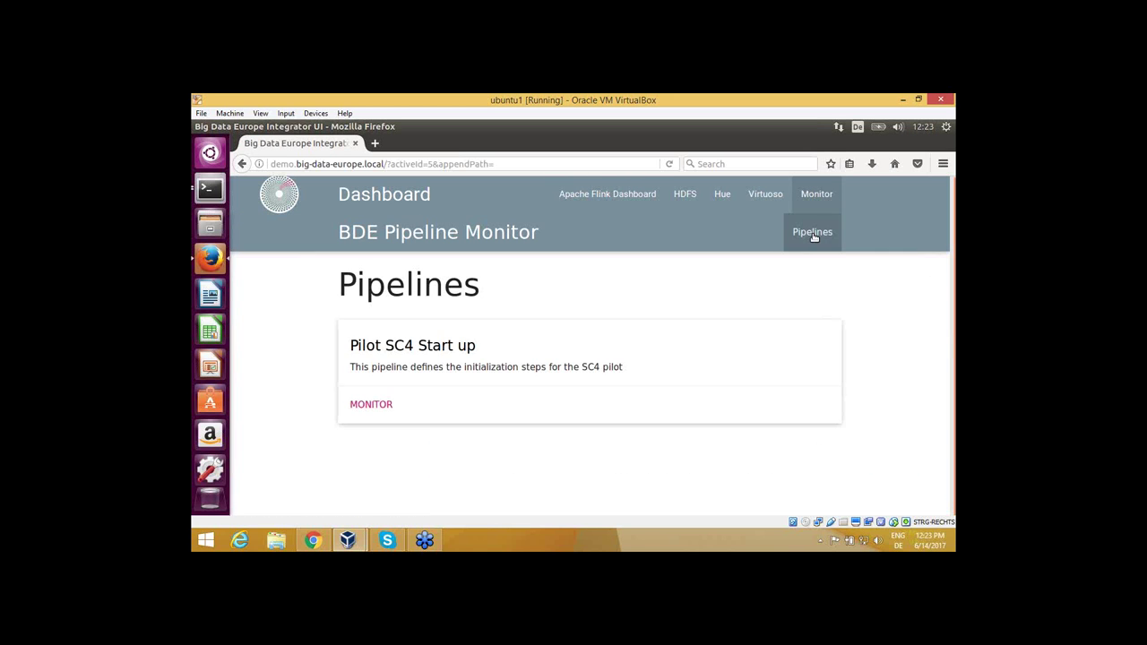
pyautogui.click(554, 356)
pyautogui.scroll(-8, 565, 341)
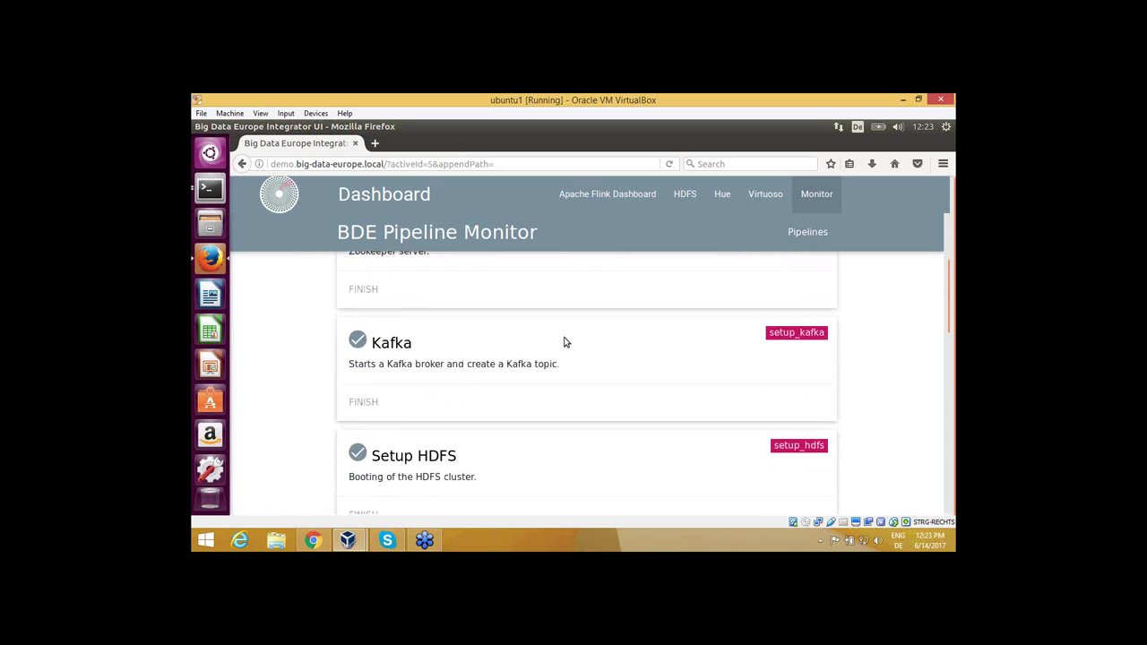
pyautogui.scroll(-4, 565, 339)
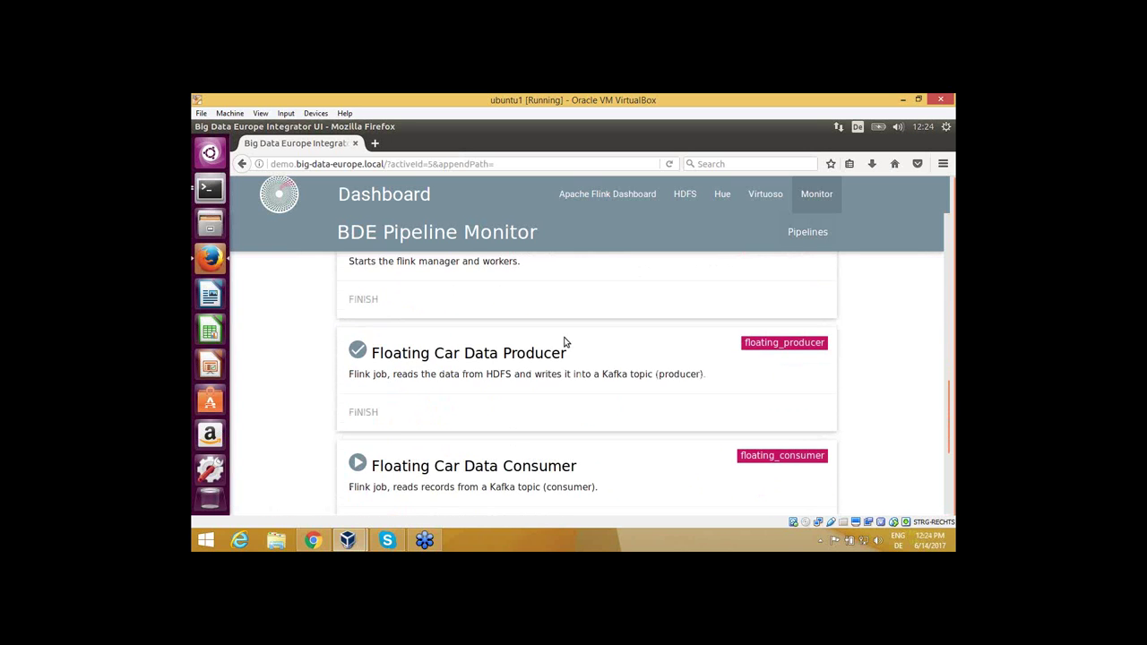
pyautogui.scroll(-2, 565, 341)
pyautogui.scroll(-2, 565, 339)
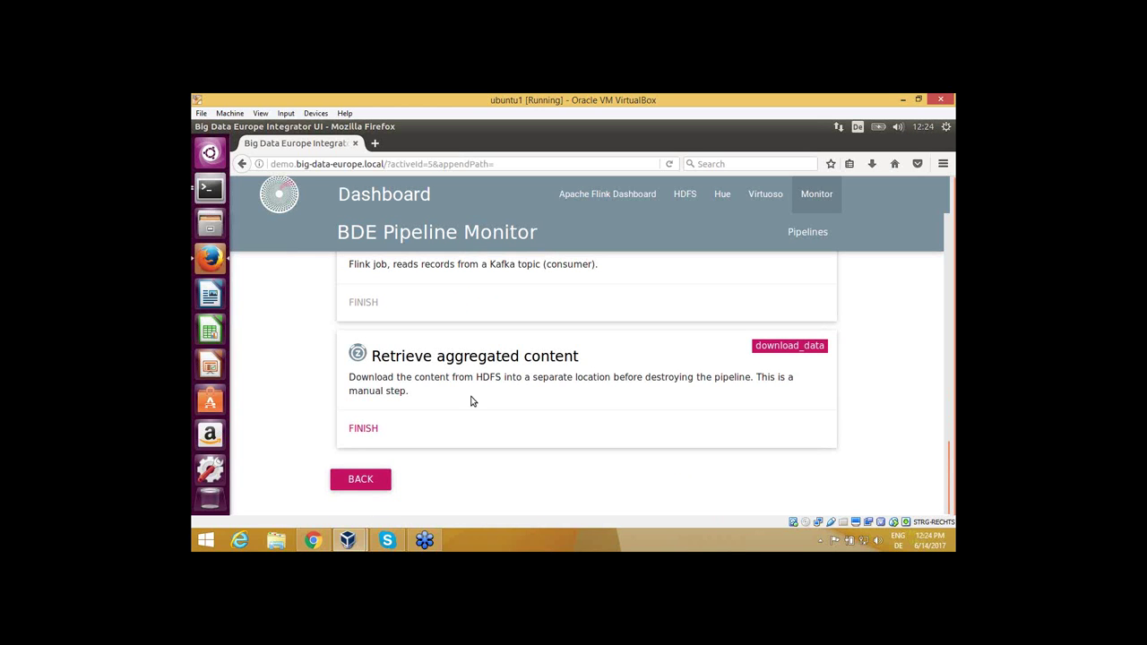
pyautogui.click(363, 430)
# Review the pipeline's steps from Retrieve aggregated content back up to Zookeeper, and switch to the webinar application on the Windows host
pyautogui.scroll(5, 888, 355)
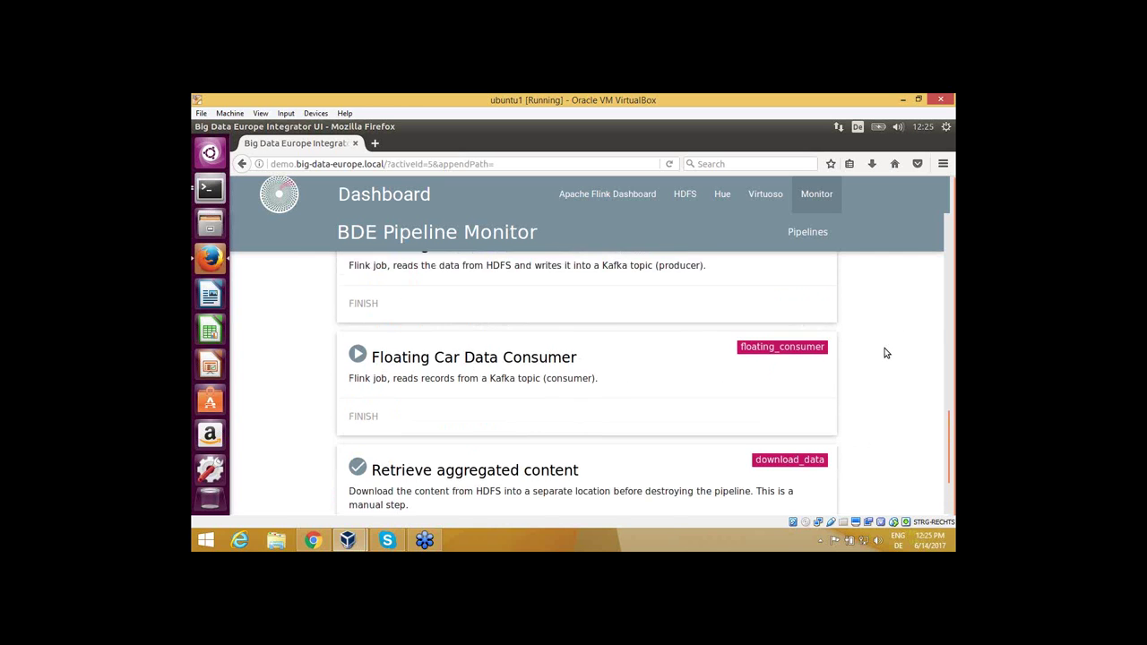
pyautogui.scroll(2, 886, 353)
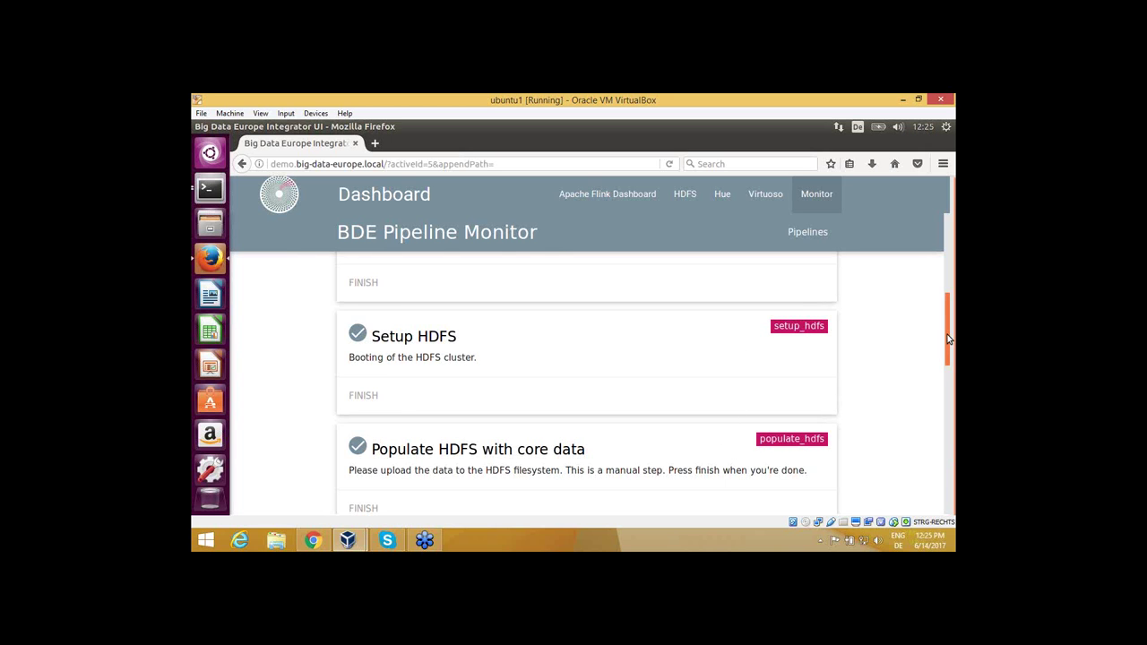
pyautogui.moveTo(948, 335); pyautogui.dragTo(950, 292)
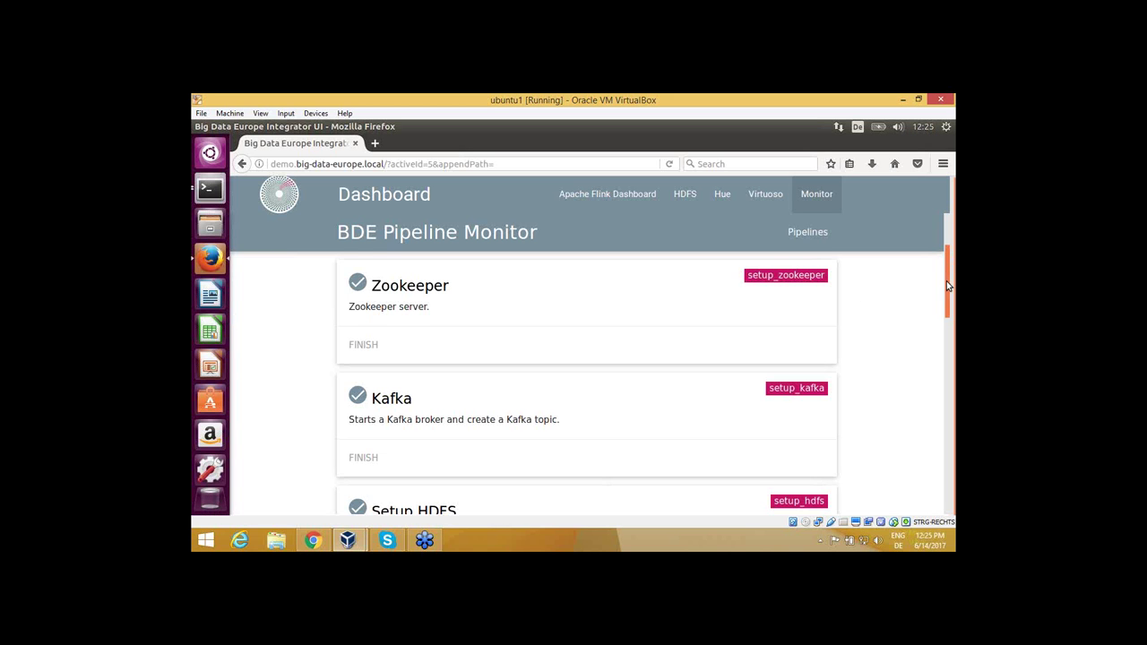
pyautogui.moveTo(946, 281); pyautogui.dragTo(946, 247)
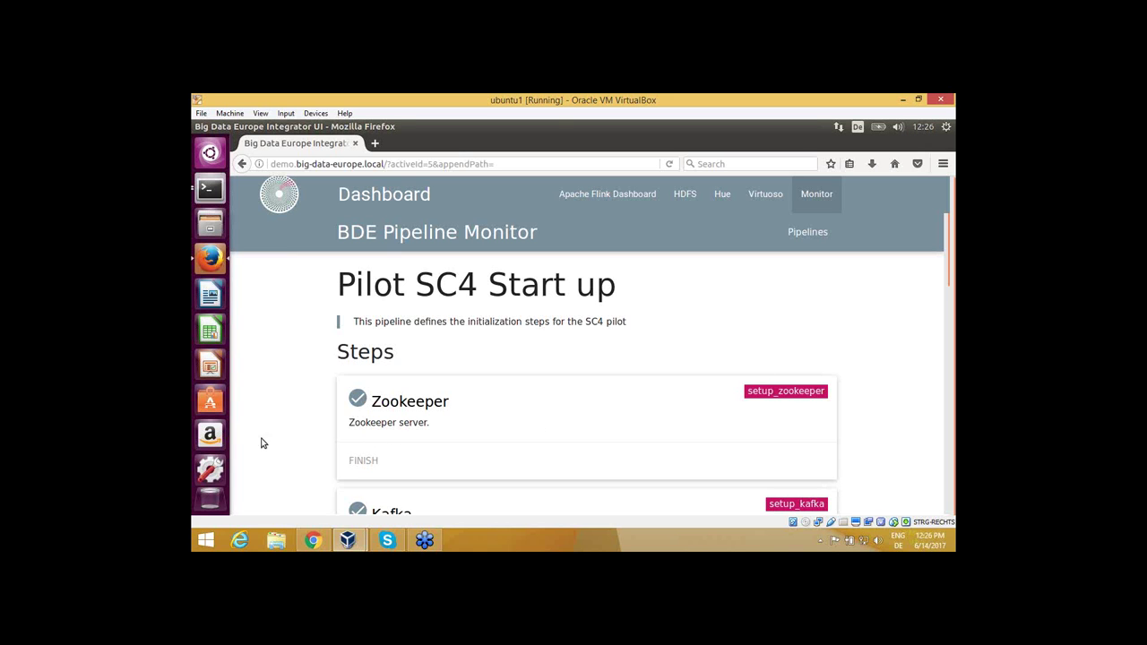
pyautogui.click(425, 541)
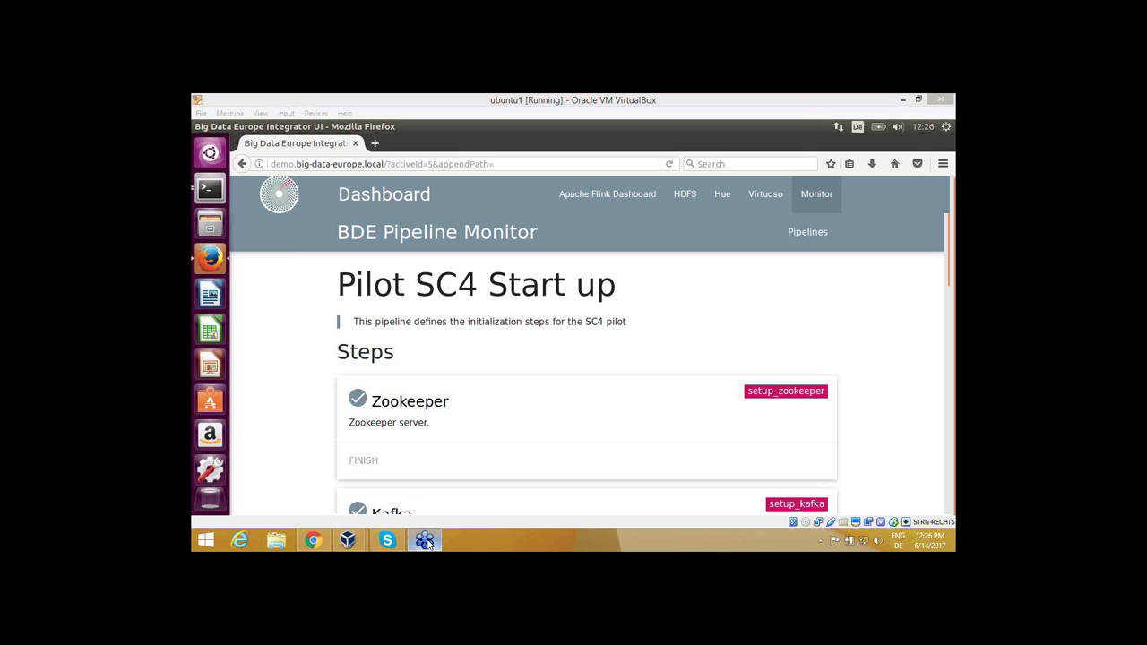